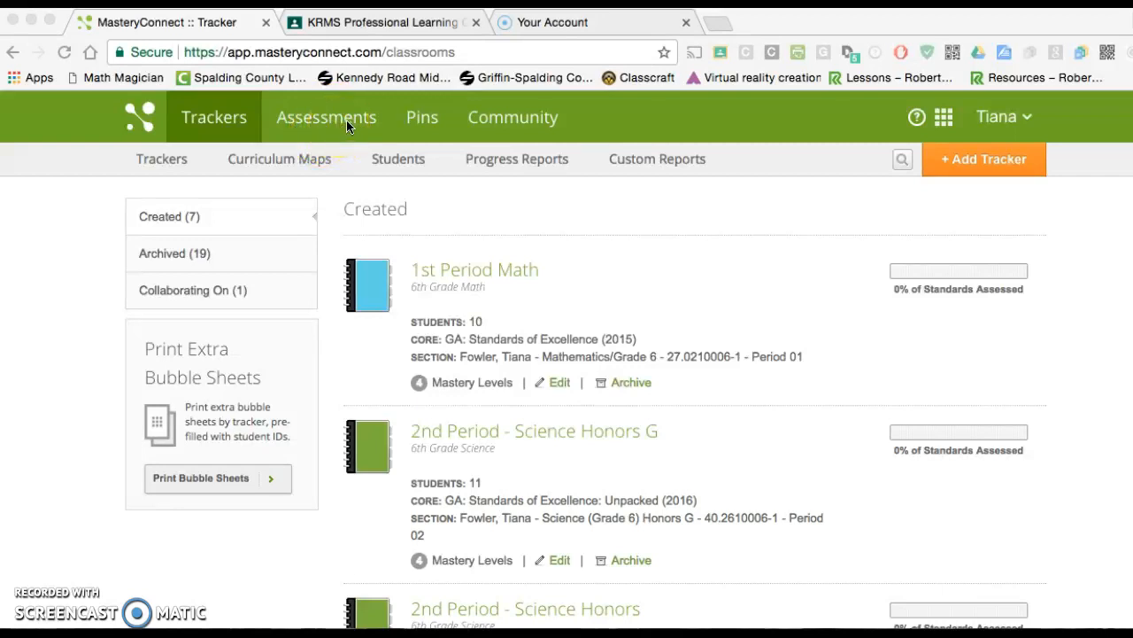
# Open the assessments library and filter it to the Math subject and the 6th Grade class
pyautogui.click(322, 124)
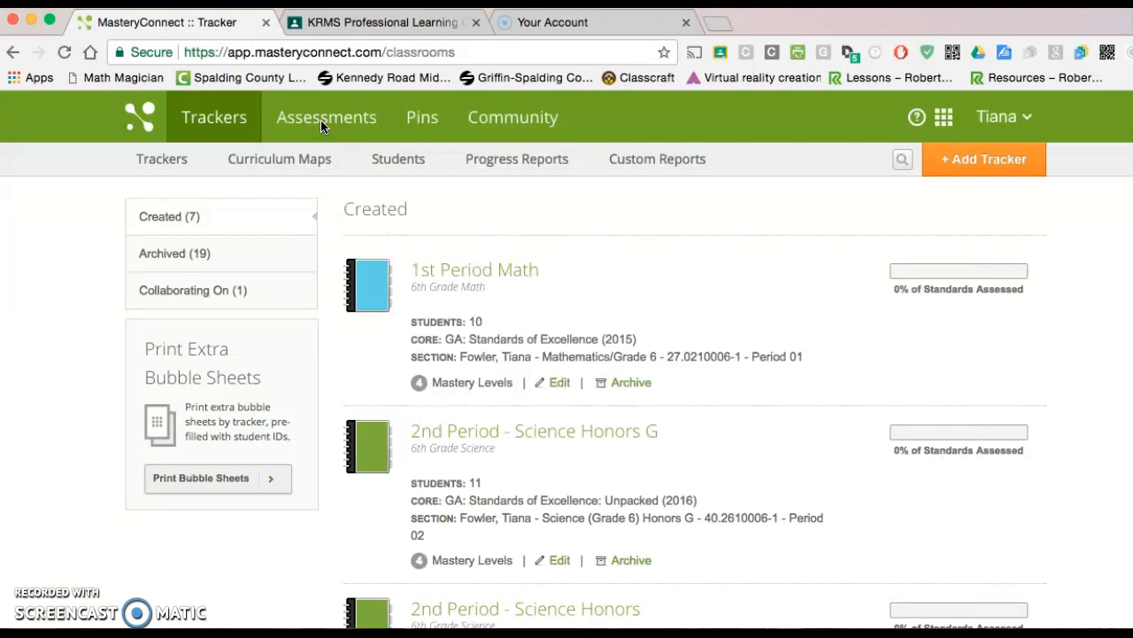
pyautogui.click(322, 122)
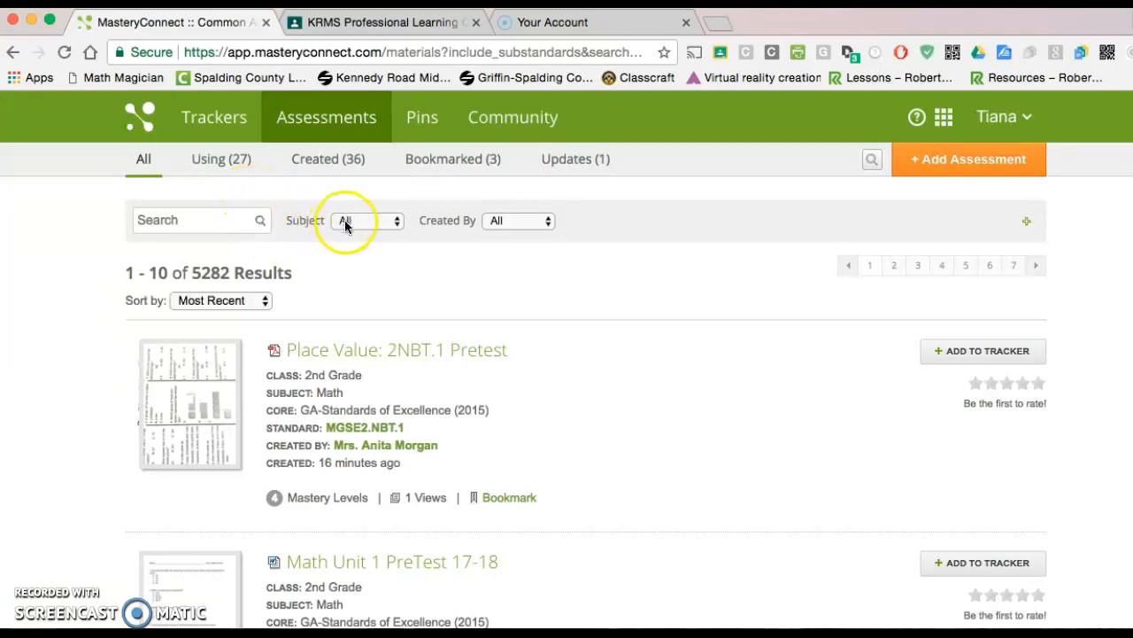
pyautogui.click(394, 224)
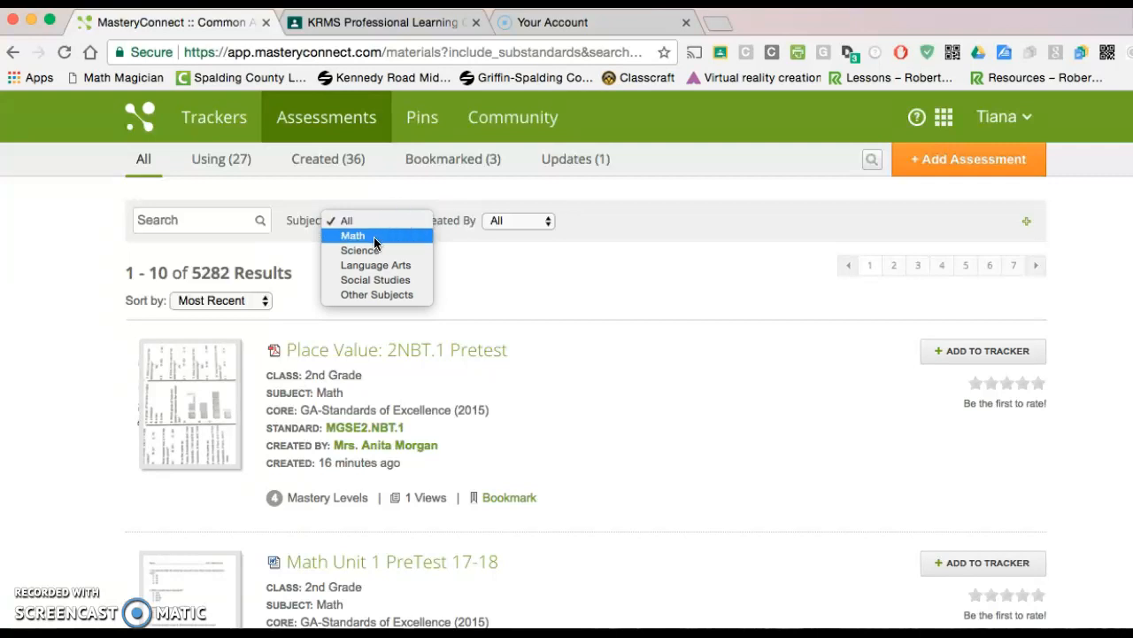
pyautogui.click(375, 237)
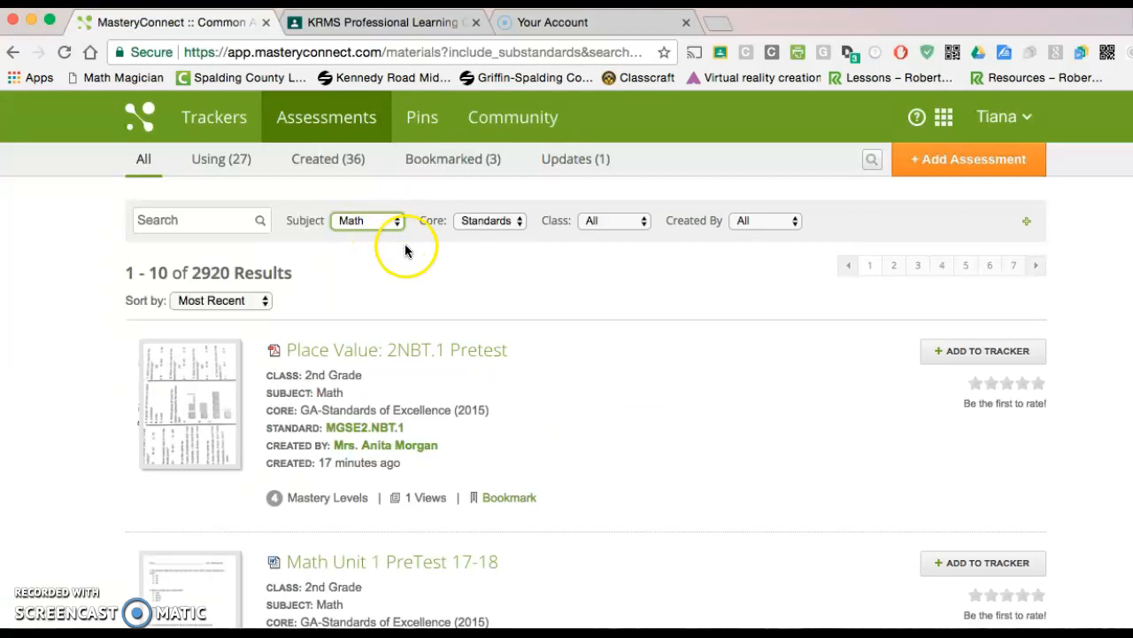
pyautogui.click(520, 221)
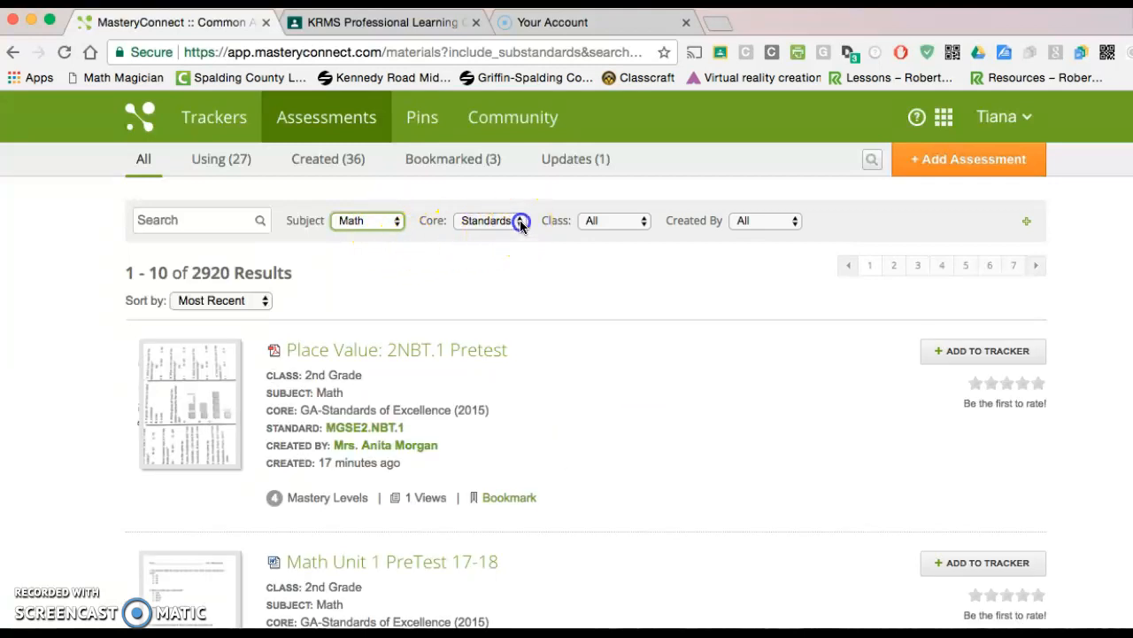
pyautogui.click(524, 223)
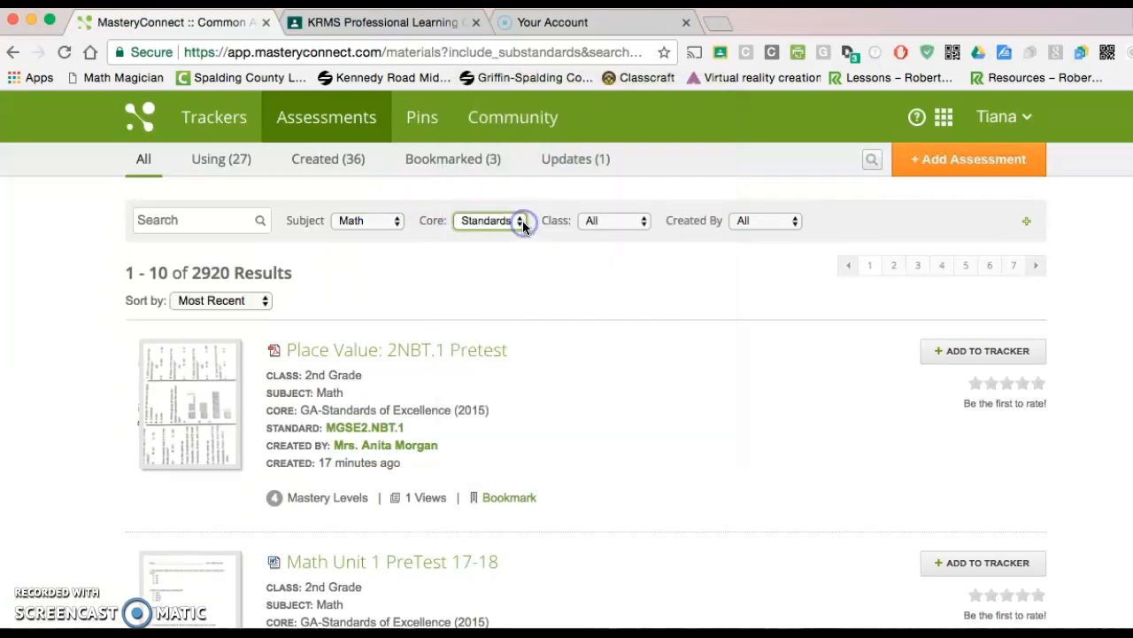
pyautogui.click(644, 225)
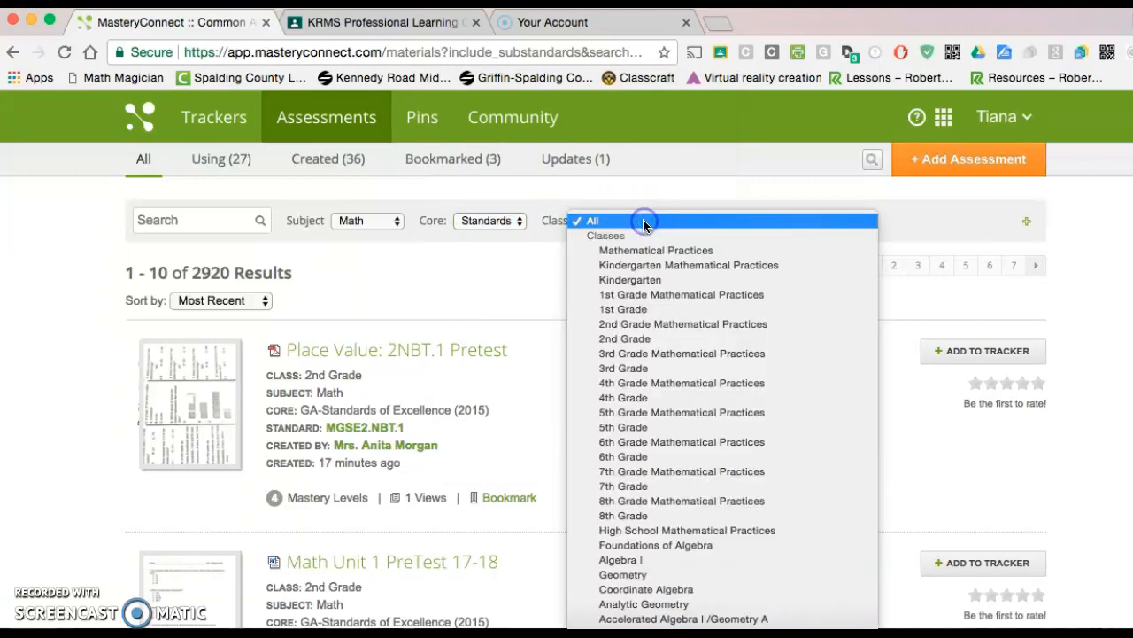
pyautogui.click(628, 457)
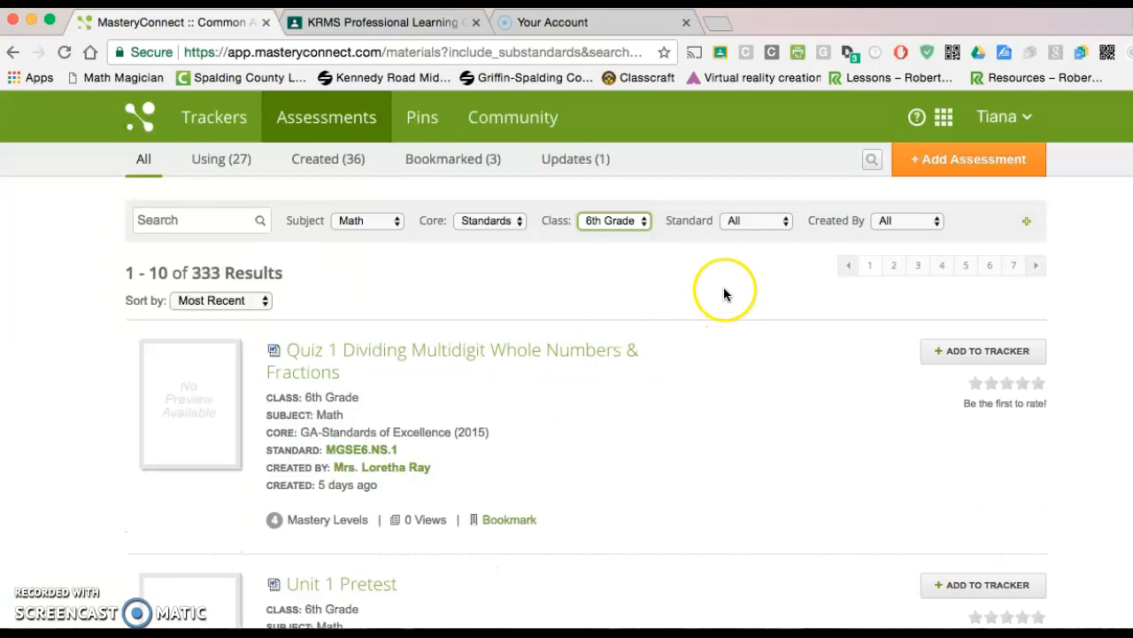
# Keep all standards in the filter and restrict the assessments to those created by Teachers I'm Following
pyautogui.click(785, 221)
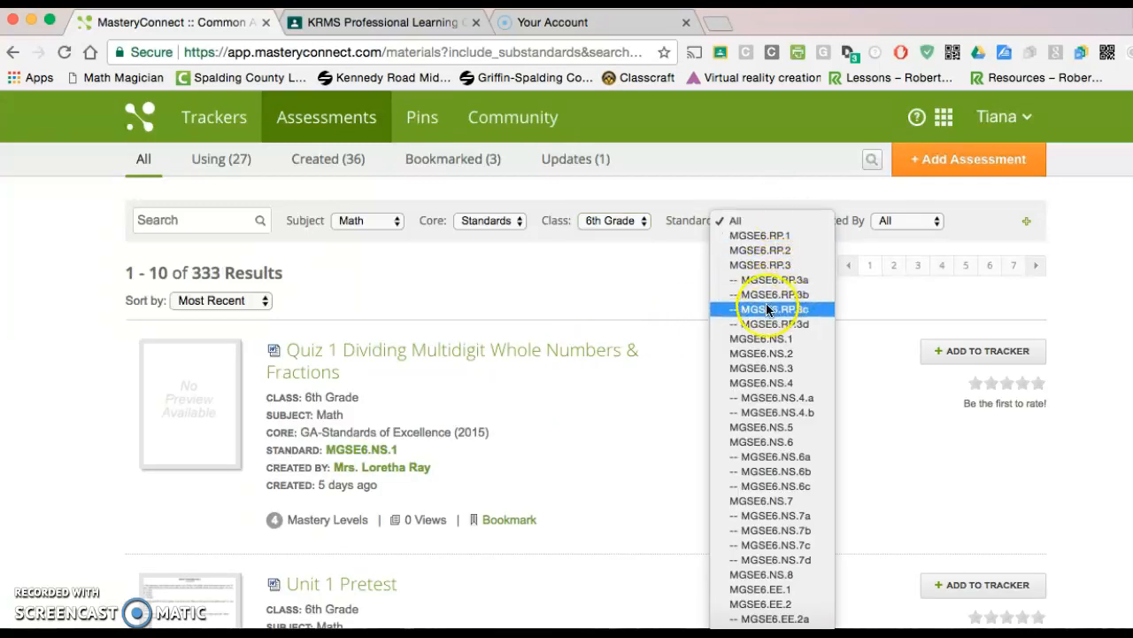
pyautogui.click(763, 343)
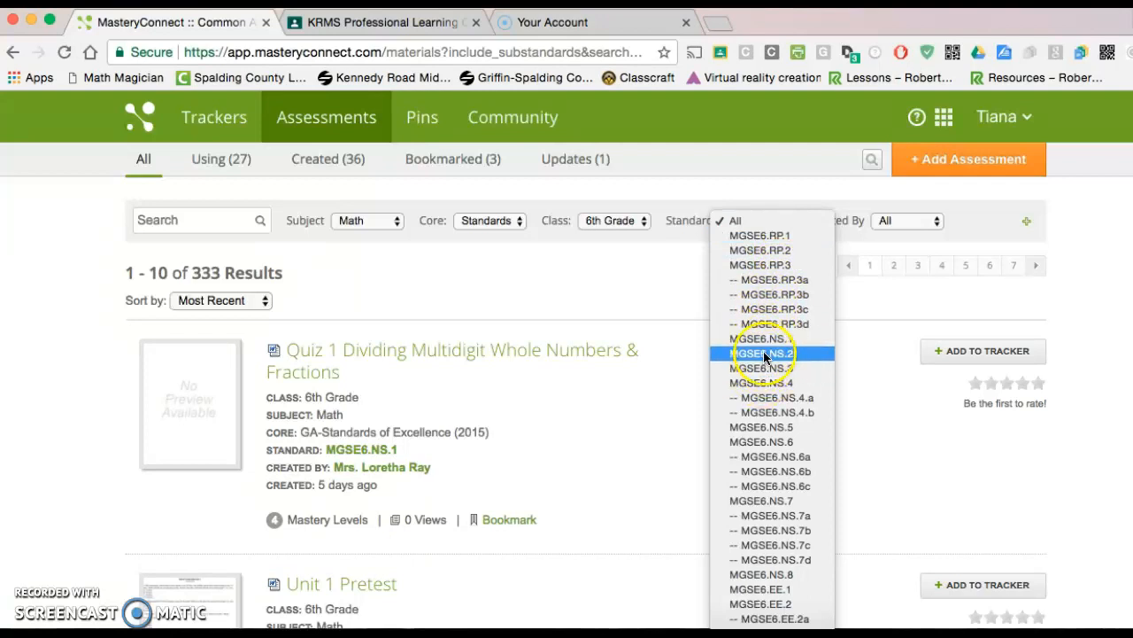
pyautogui.click(930, 224)
pyautogui.click(939, 221)
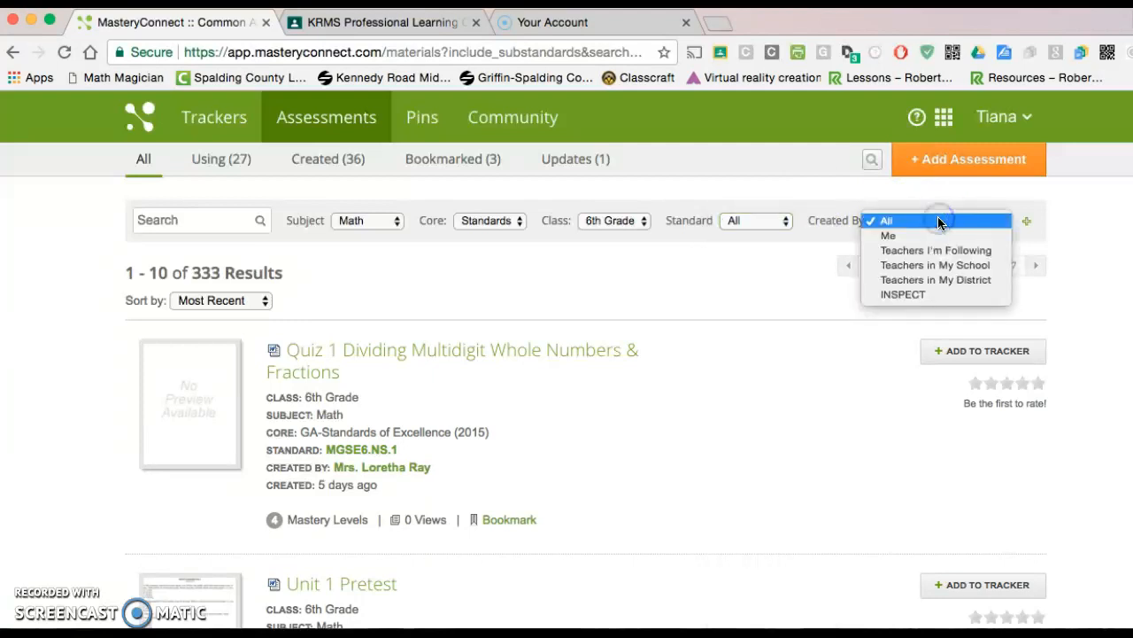
pyautogui.click(909, 256)
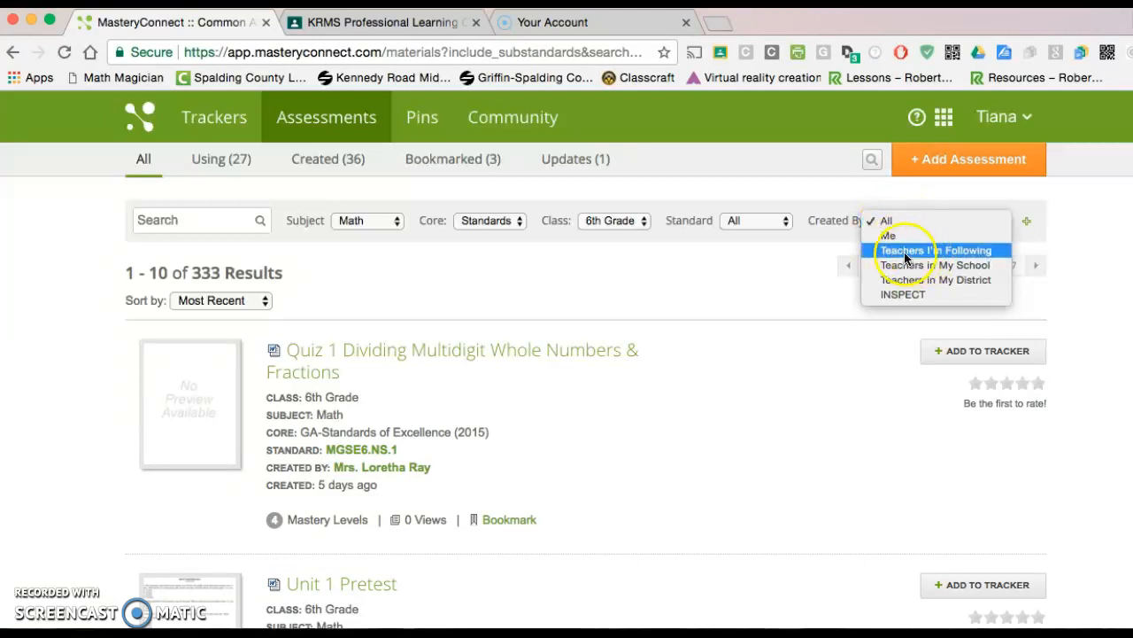
pyautogui.click(931, 253)
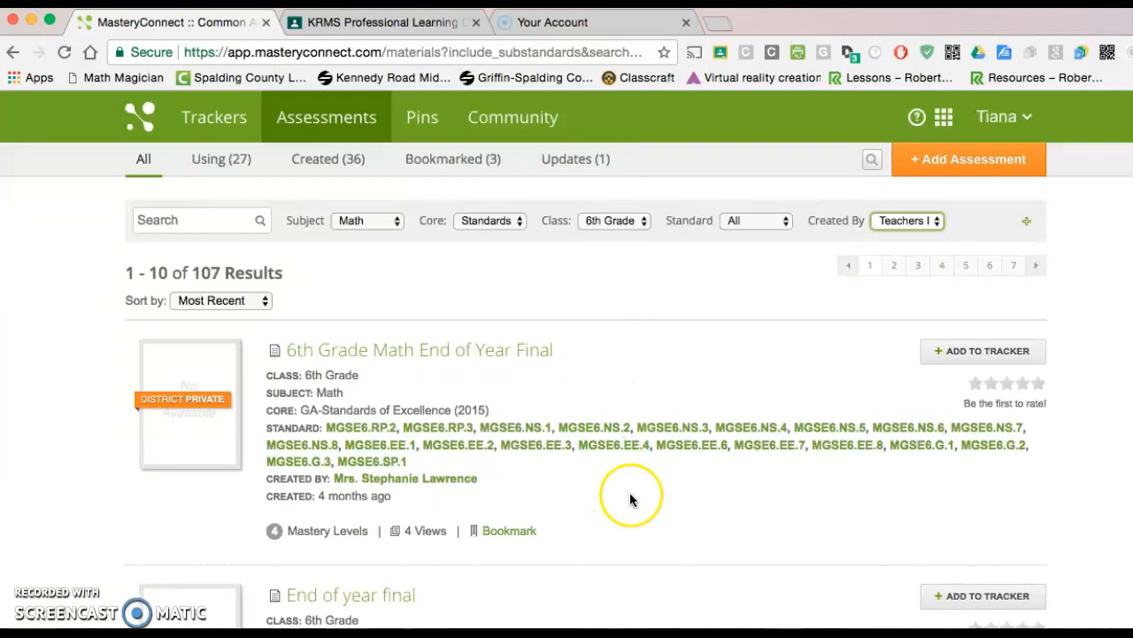
# Open the 6th Grade Math End of Year Final assessment and preview its questions 2, 3 and 4
pyautogui.scroll(-1, 631, 498)
pyautogui.scroll(-5, 631, 498)
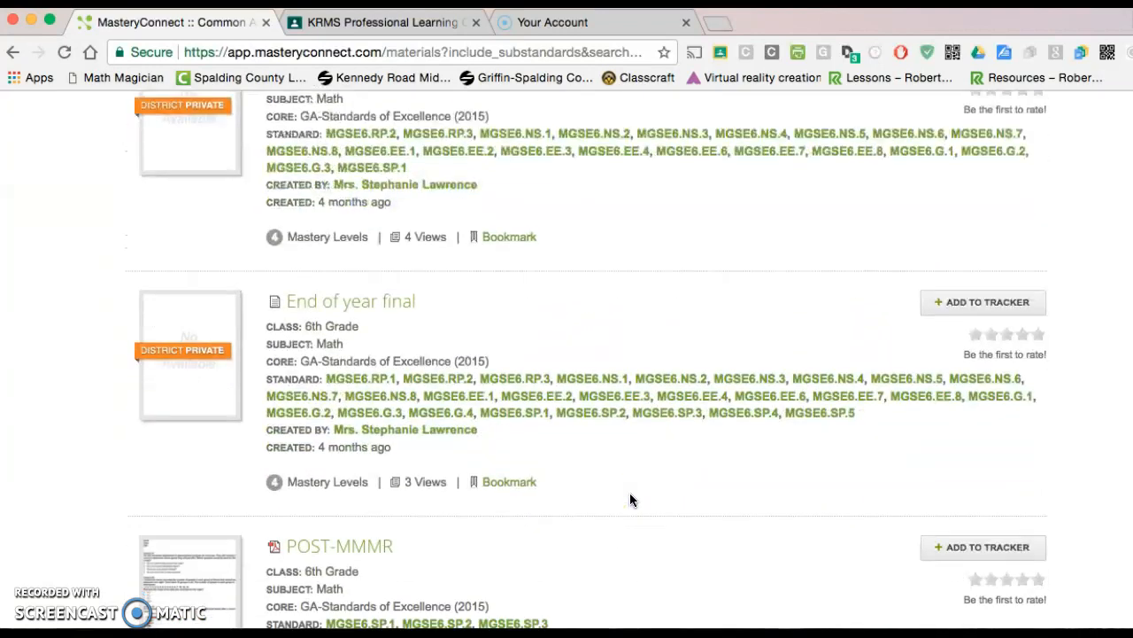
pyautogui.scroll(5, 630, 500)
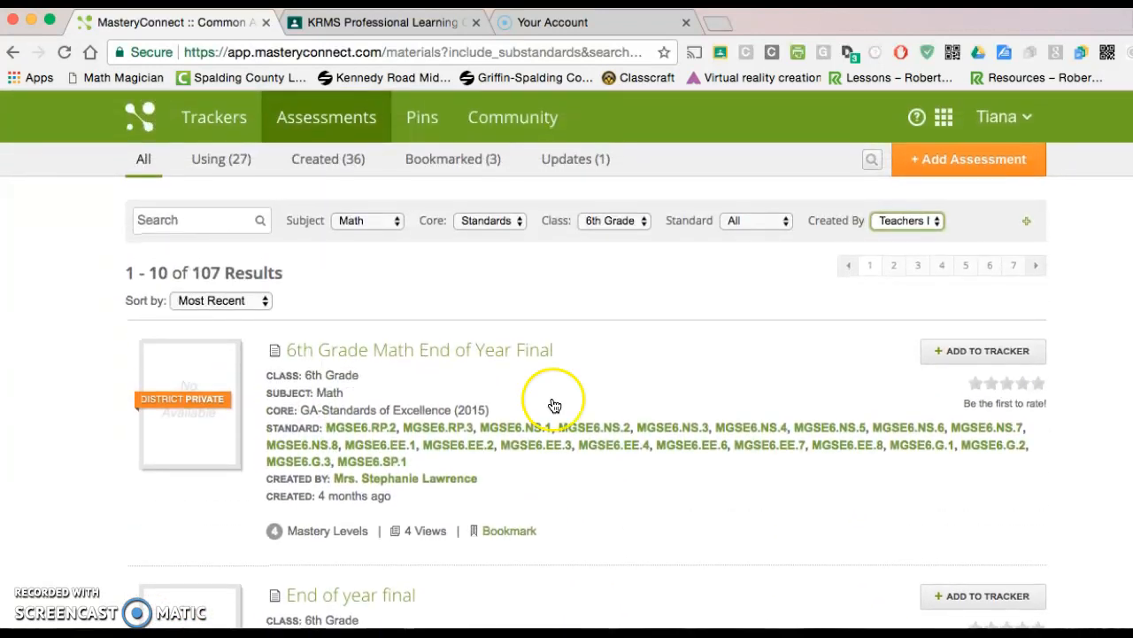
pyautogui.click(393, 352)
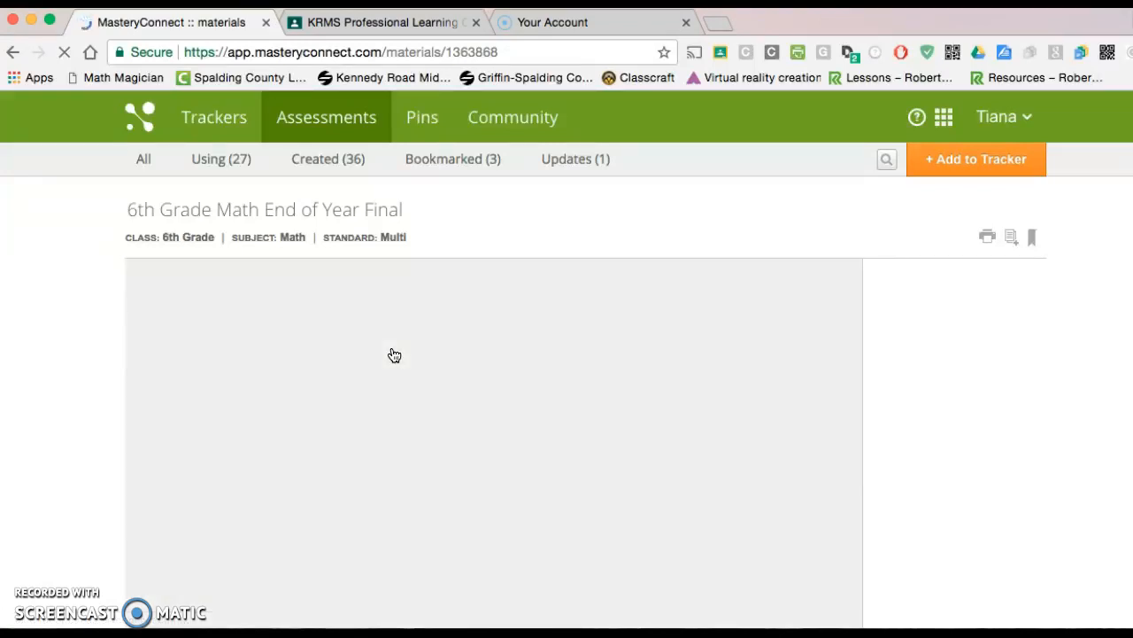
pyautogui.scroll(-5, 480, 395)
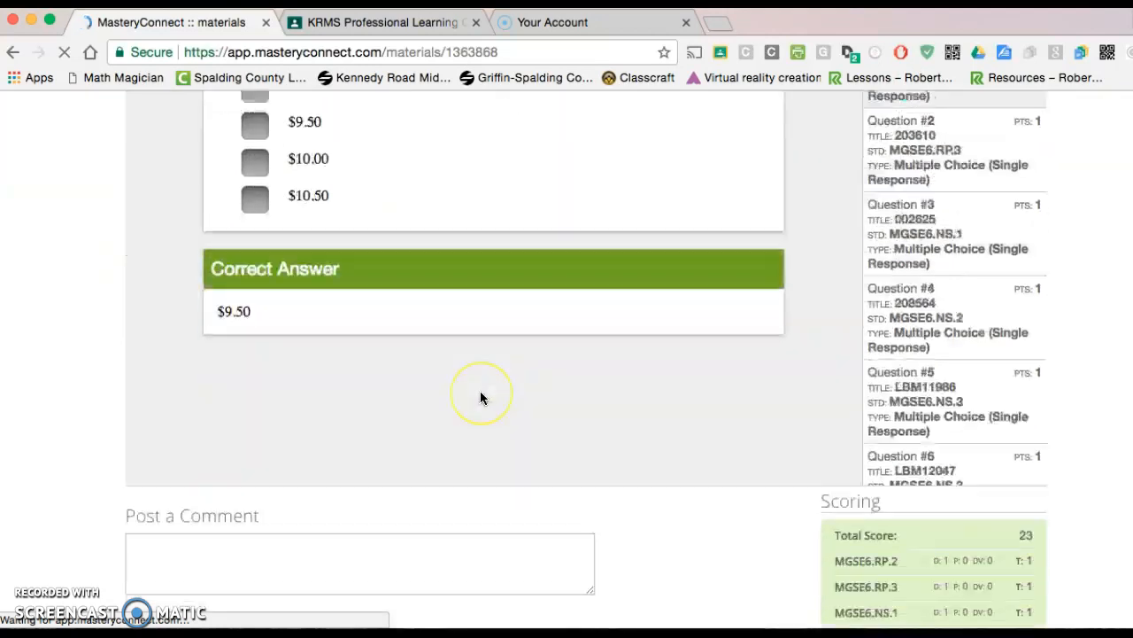
pyautogui.scroll(5, 480, 395)
pyautogui.click(947, 376)
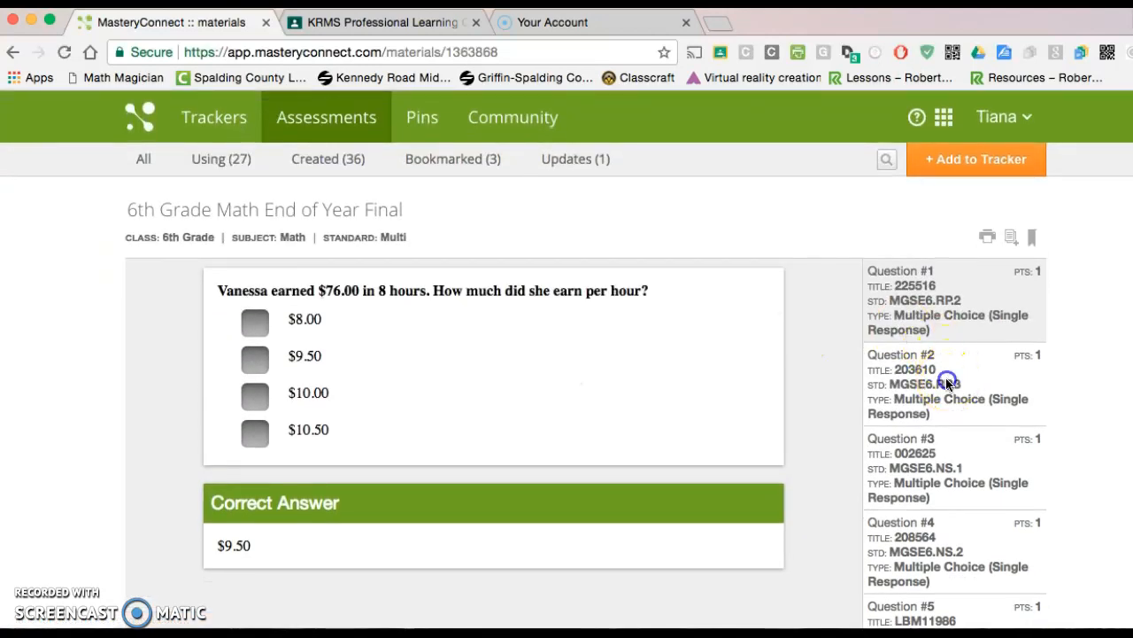
pyautogui.click(930, 456)
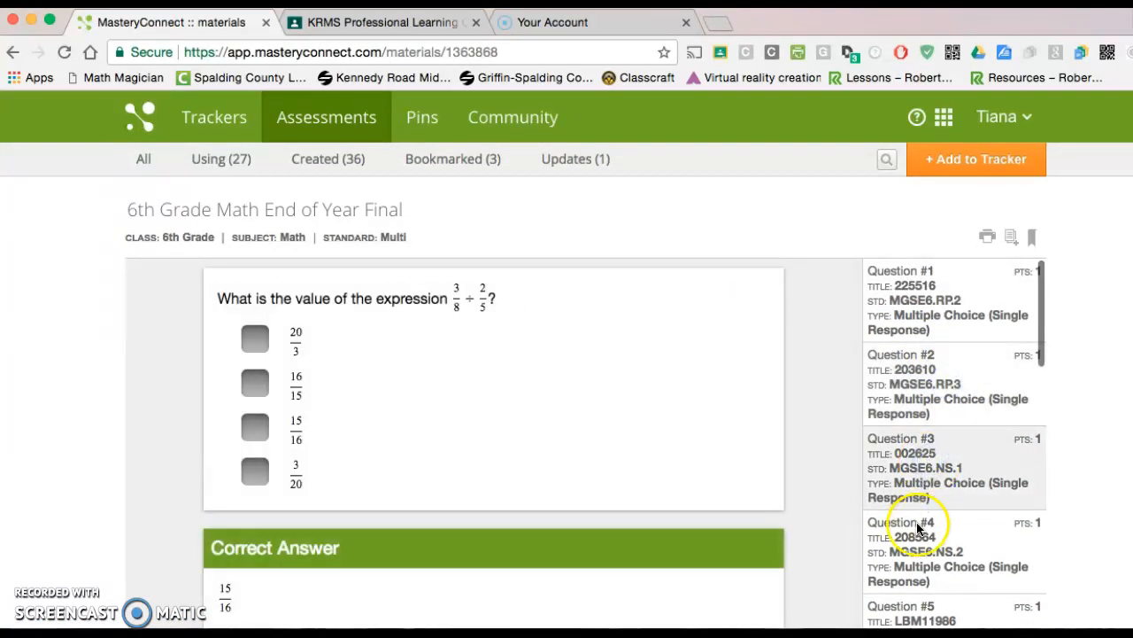
pyautogui.click(916, 535)
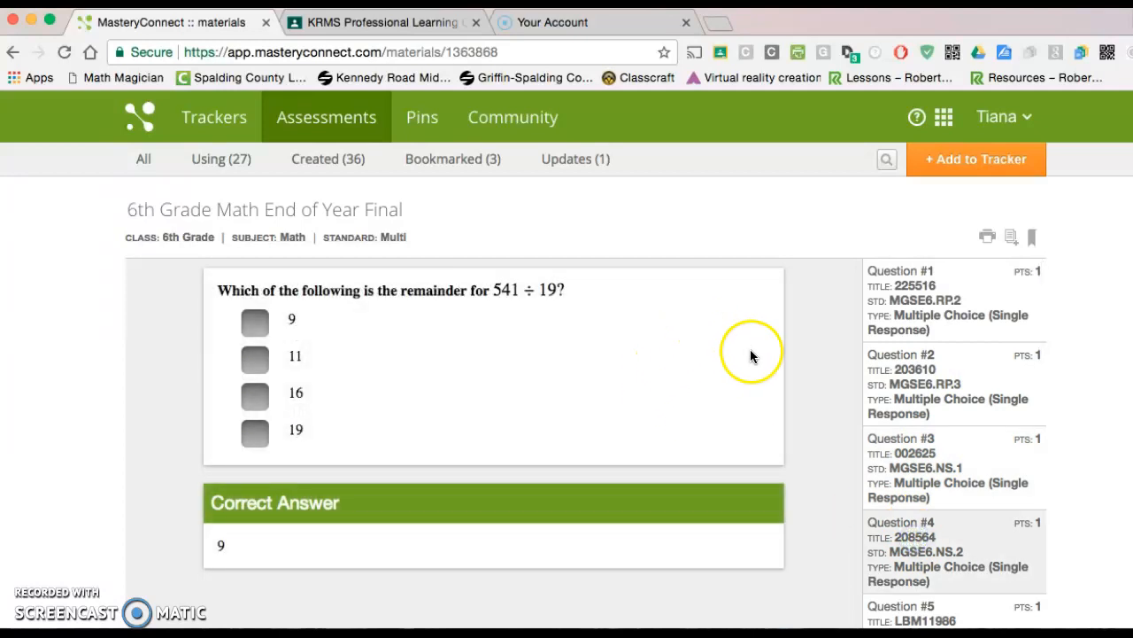
# Try to add the End of Year Final to trackers with every listed tracker deselected
pyautogui.click(967, 166)
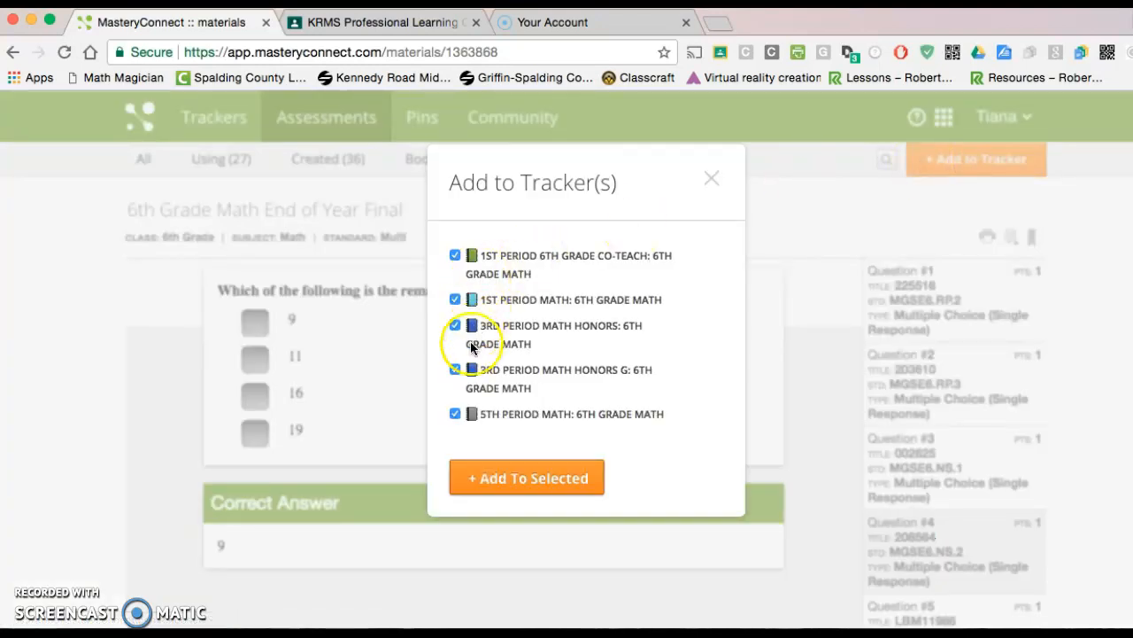
pyautogui.scroll(-2, 496, 412)
pyautogui.scroll(1, 495, 412)
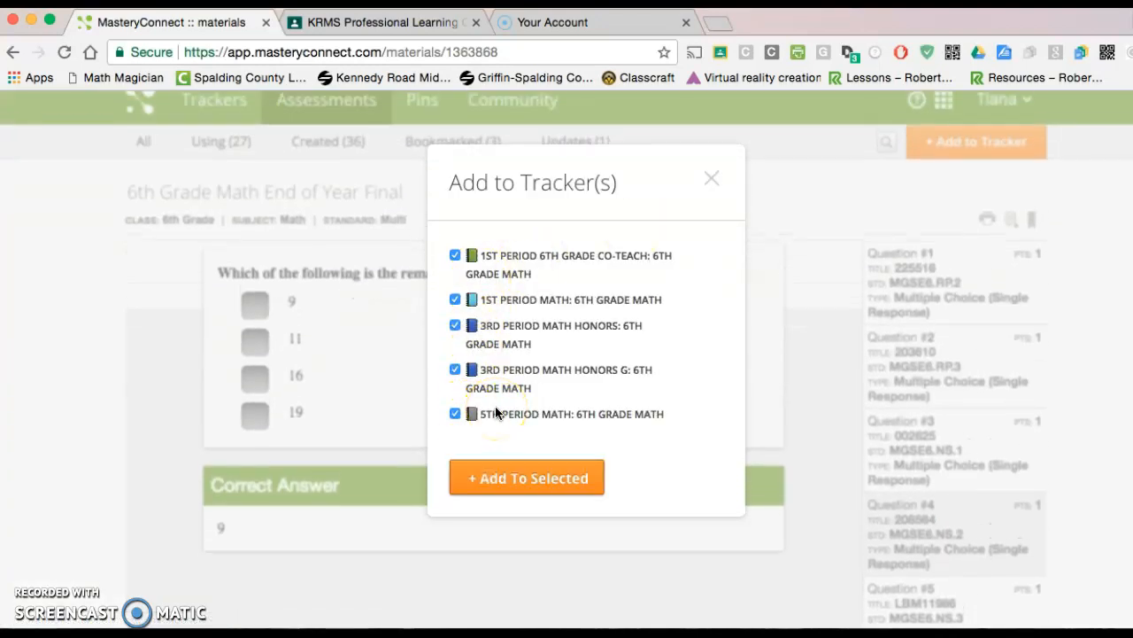
pyautogui.click(455, 256)
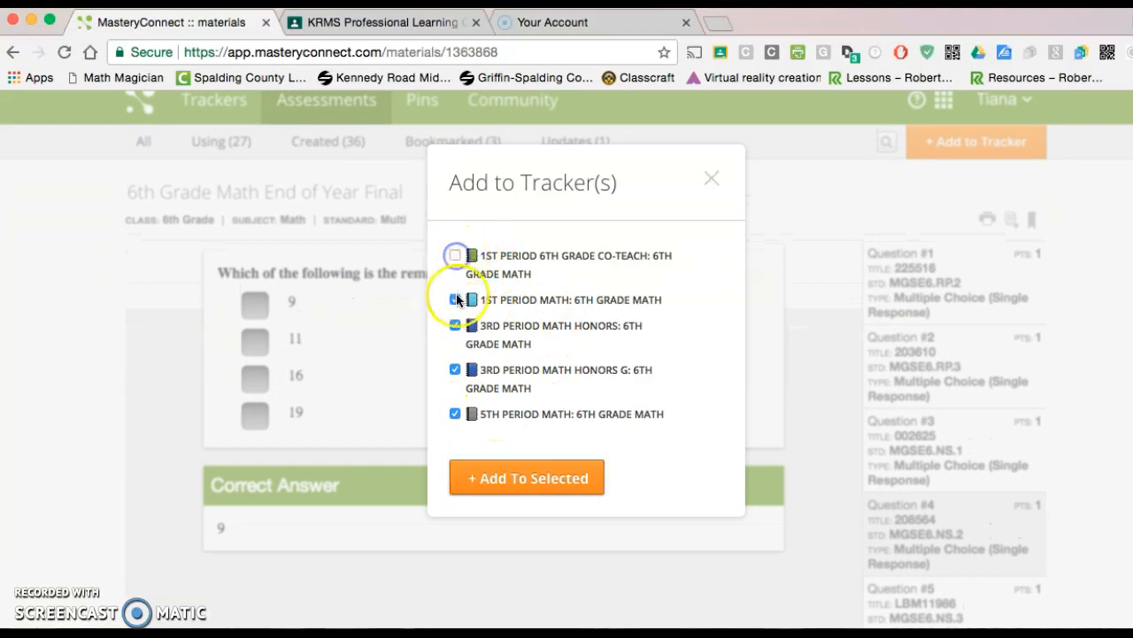
pyautogui.click(455, 300)
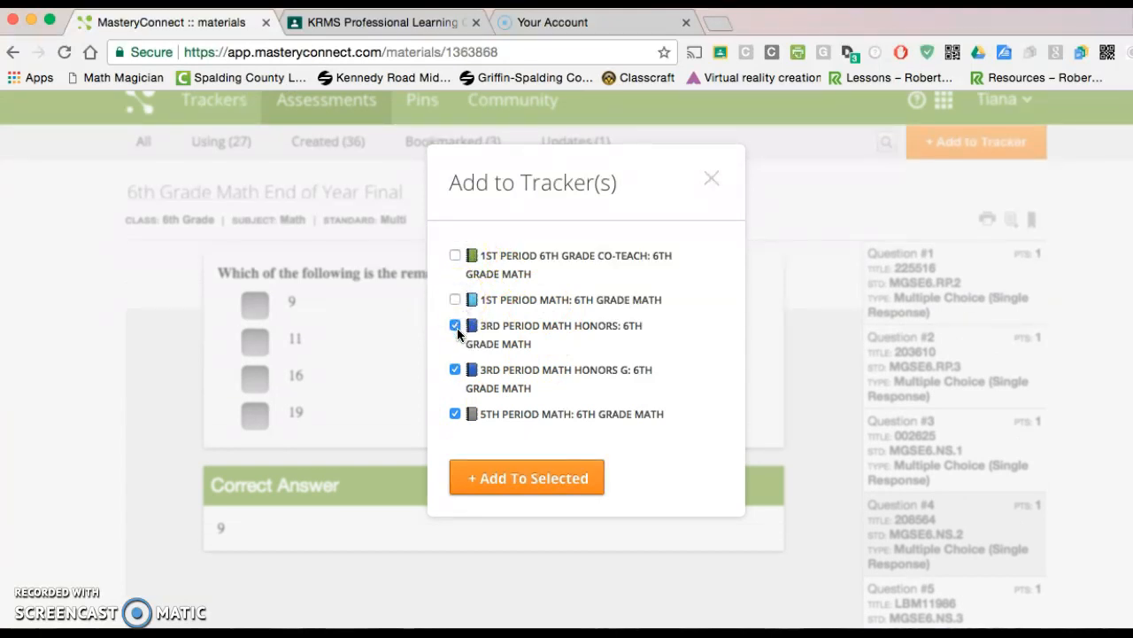
pyautogui.click(456, 369)
pyautogui.click(455, 413)
pyautogui.click(528, 478)
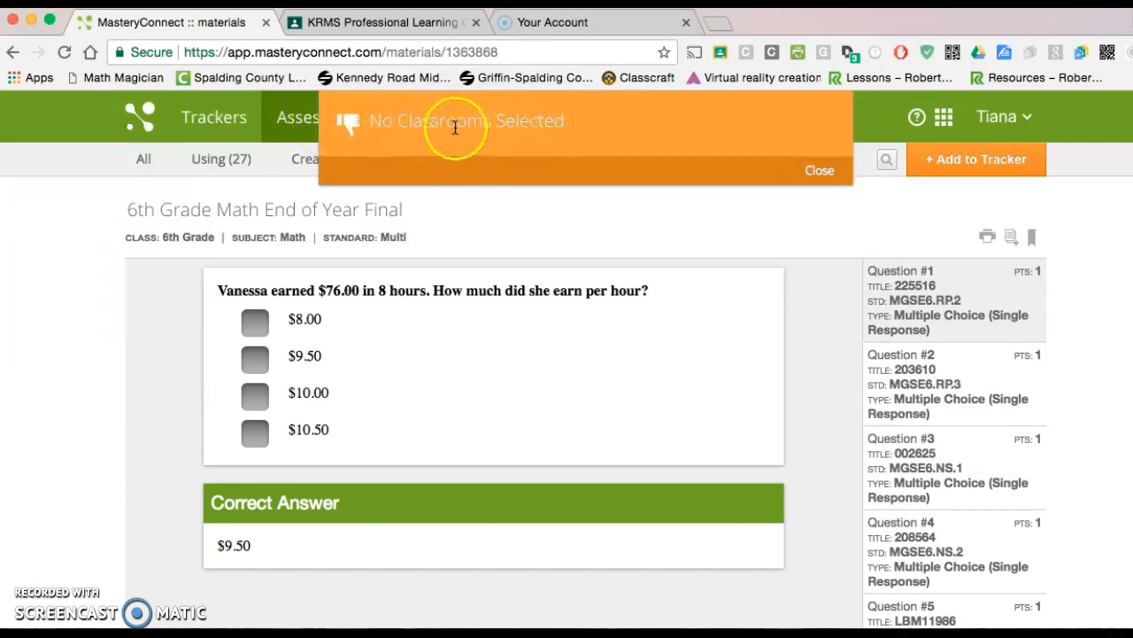
pyautogui.click(818, 169)
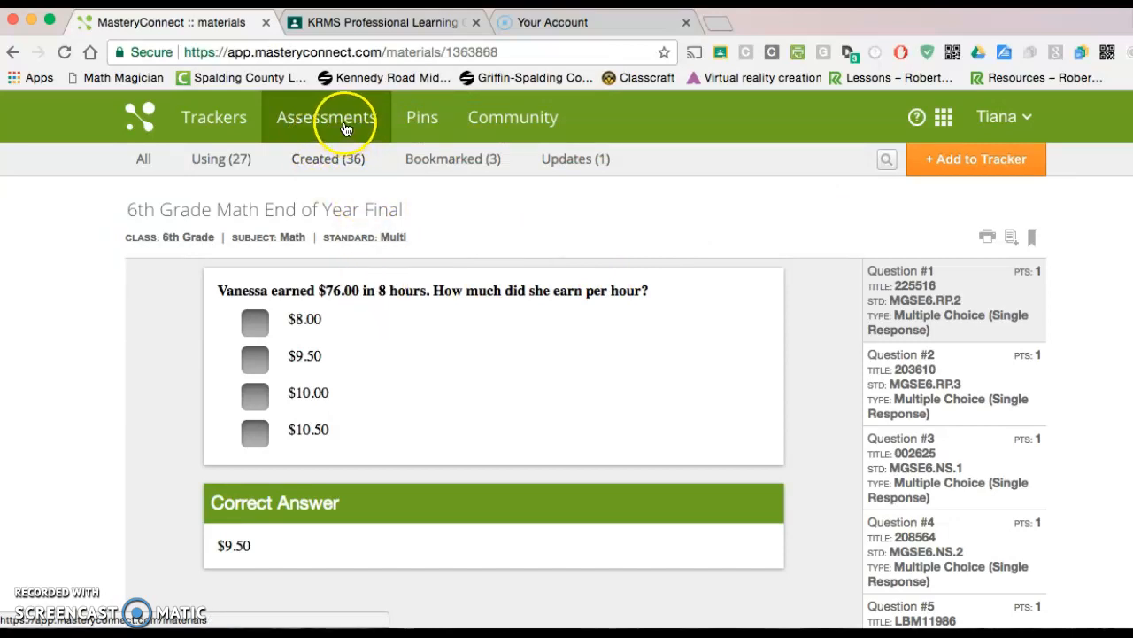
# Open the 1st Period Math tracker and start creating a new assessment for it
pyautogui.click(228, 125)
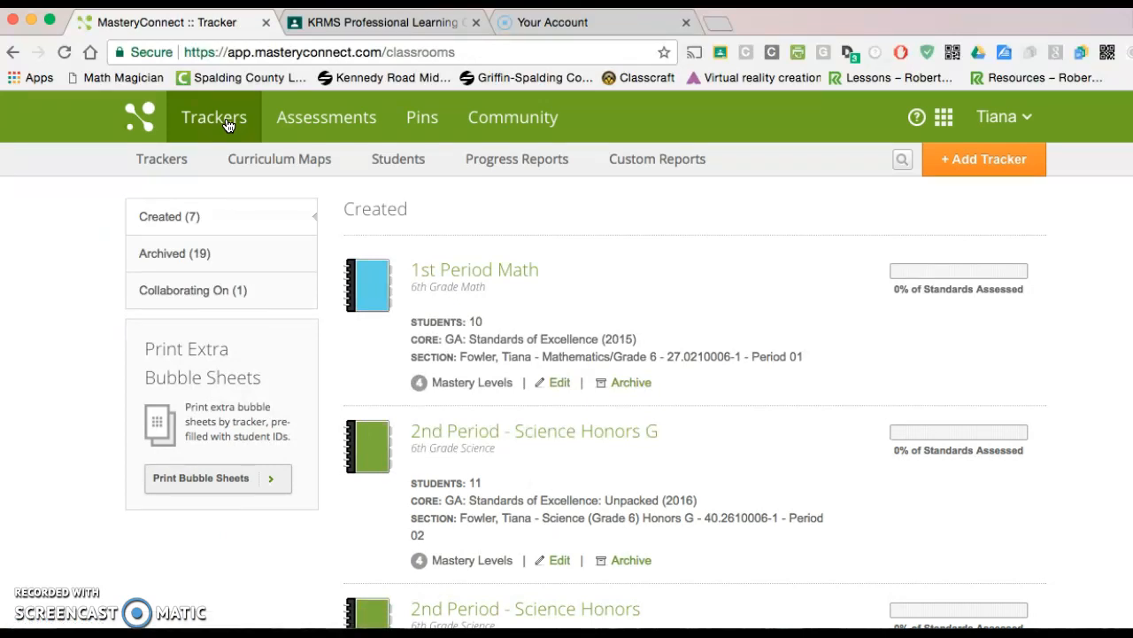
pyautogui.click(220, 122)
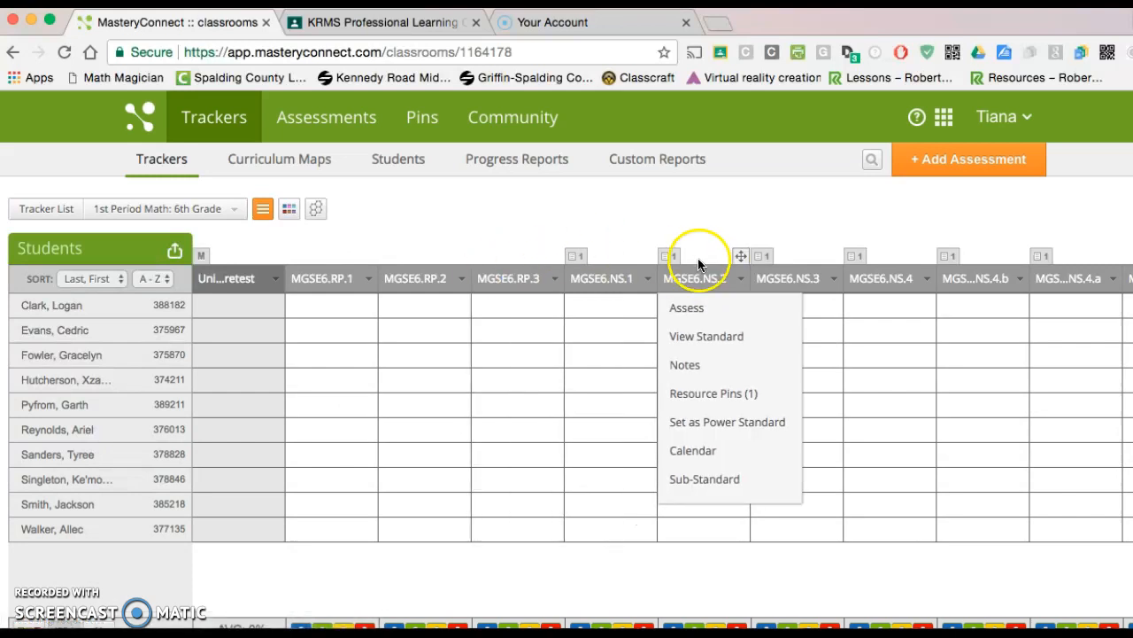
pyautogui.click(957, 163)
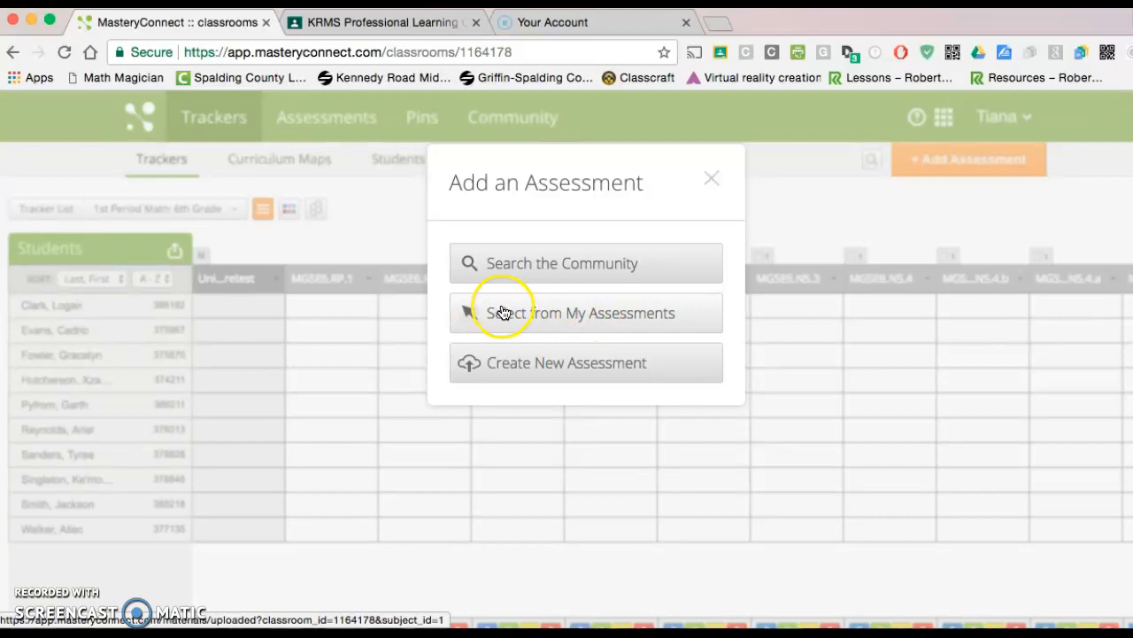
pyautogui.click(536, 363)
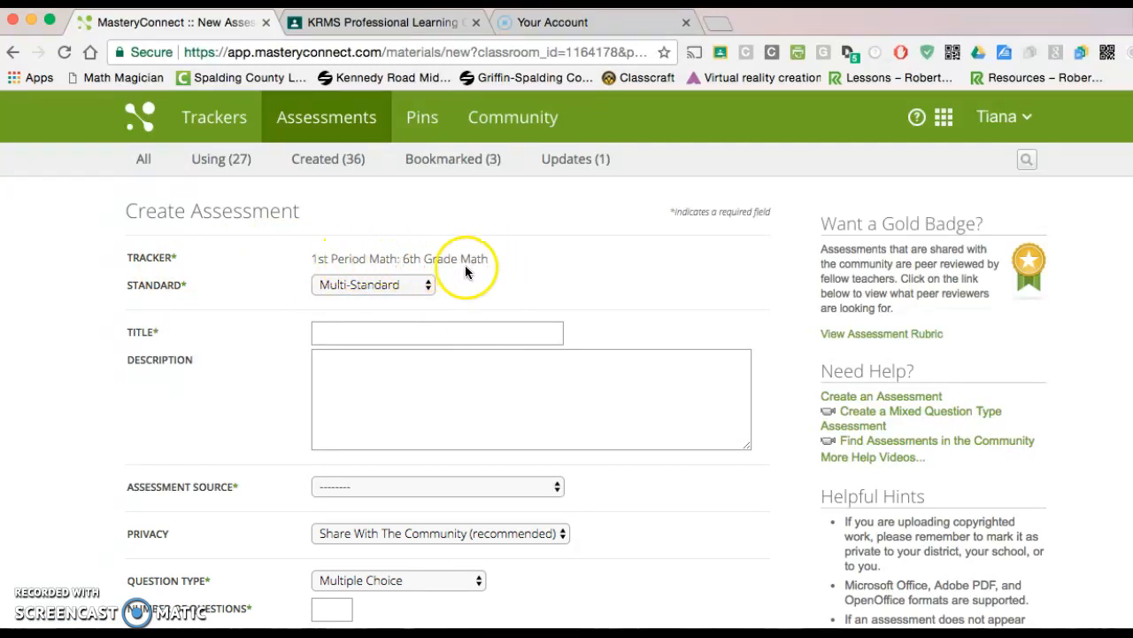
# Set the new assessment to Multi-Standard, title it "Quick Check 1- Dividing Fractions" and choose the Certica Formative Assessment Item Bank as its source
pyautogui.click(425, 288)
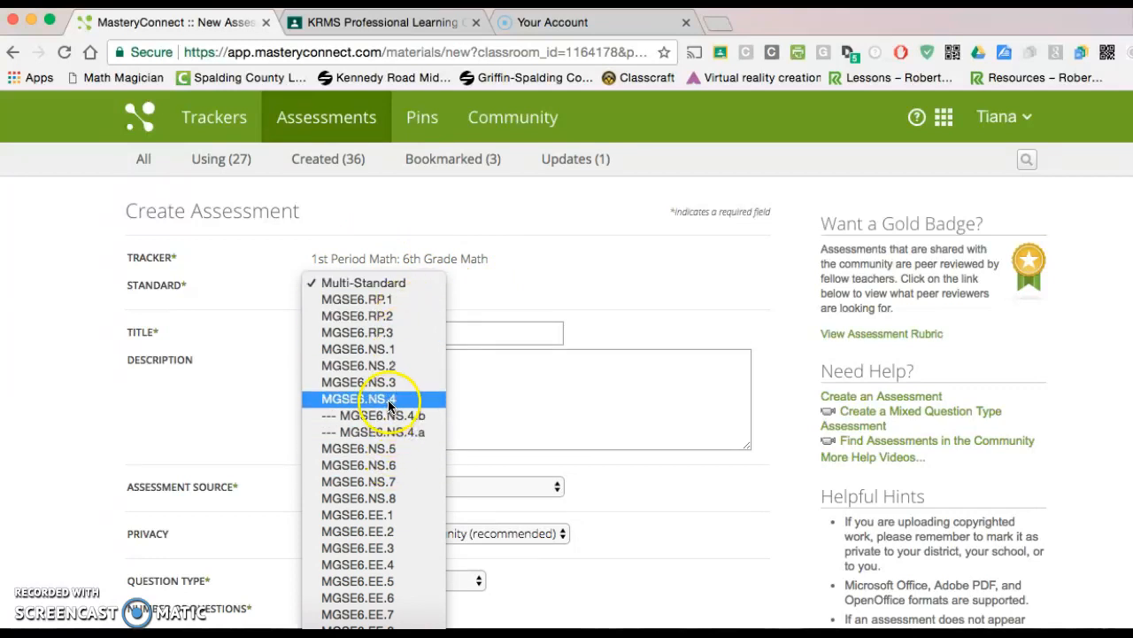
pyautogui.click(398, 282)
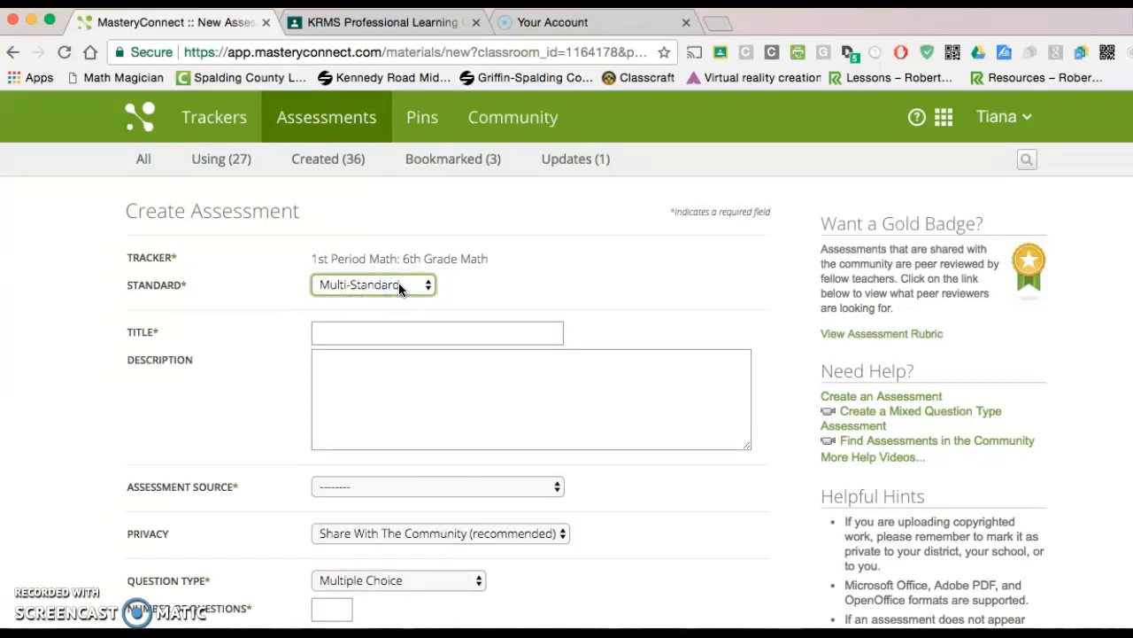
pyautogui.click(391, 328)
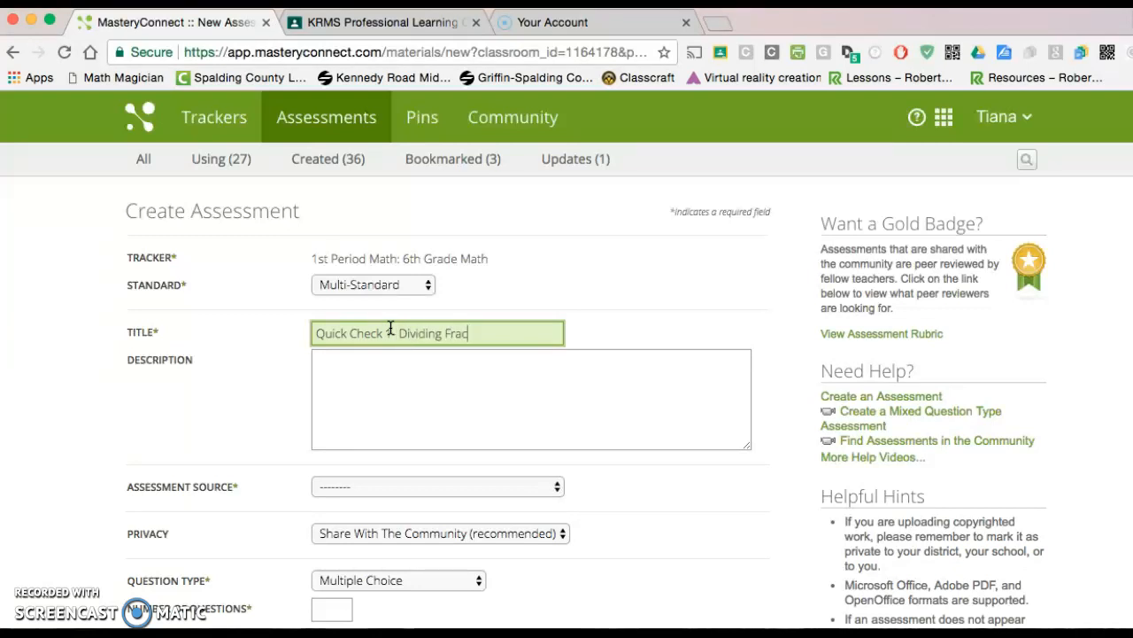
pyautogui.click(554, 486)
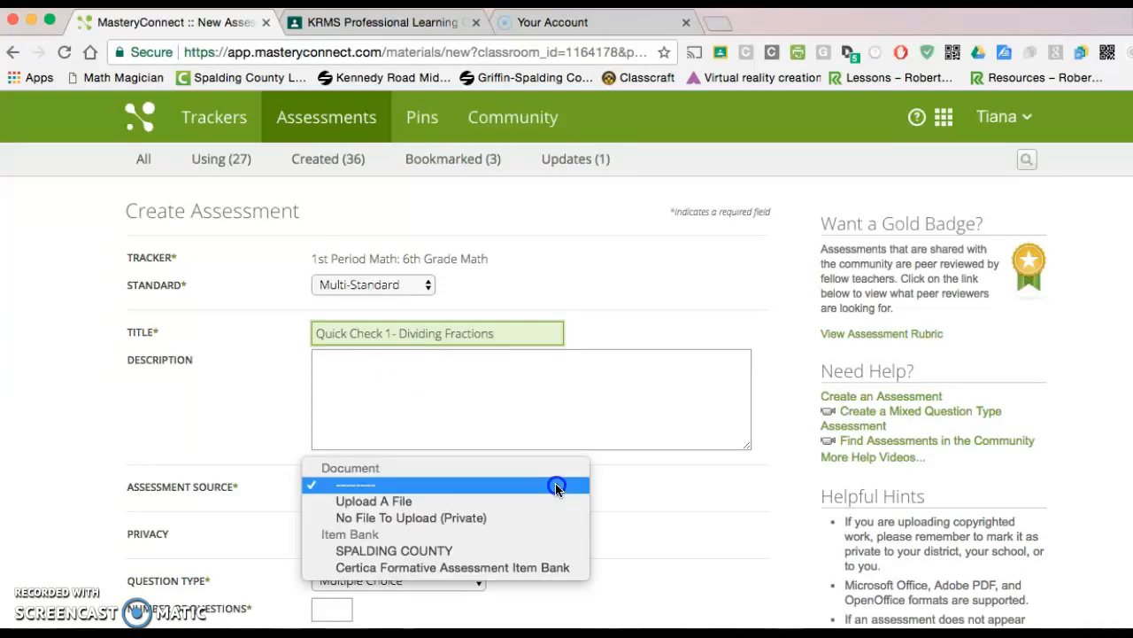
pyautogui.click(482, 567)
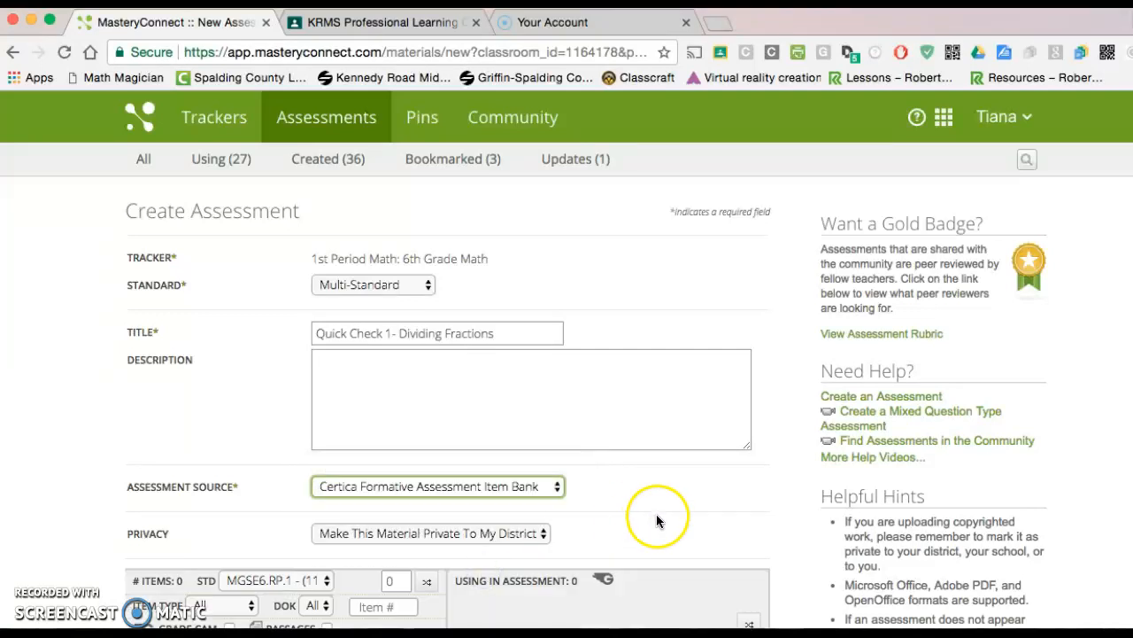
# Filter the item bank to standard MGSE6.NS.1 with a DOK level of 2
pyautogui.scroll(-5, 657, 518)
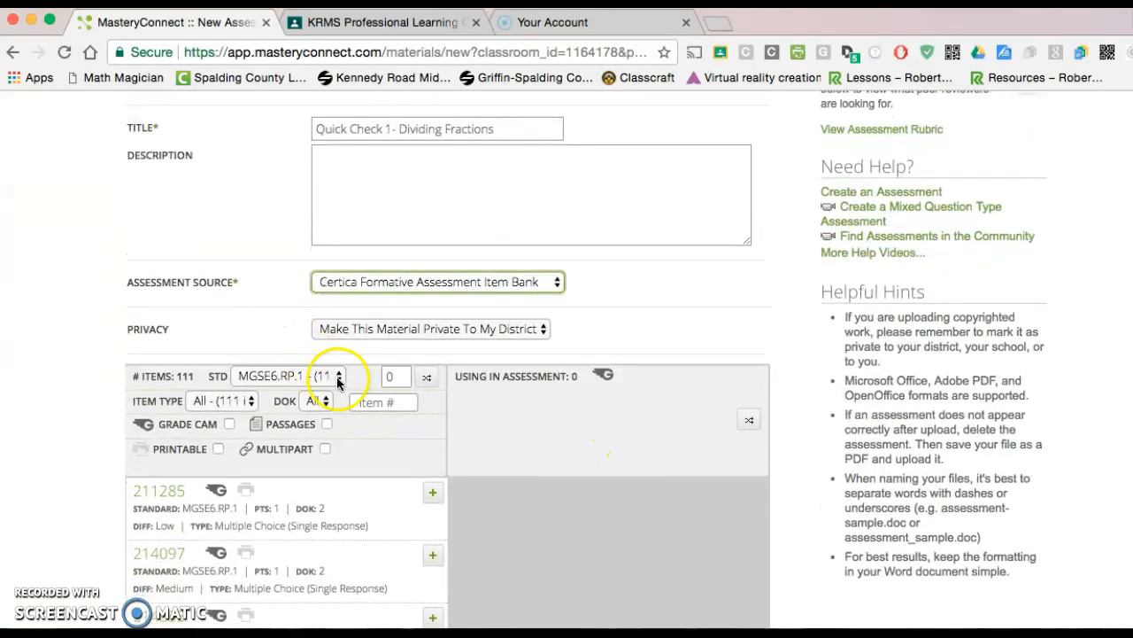
pyautogui.click(338, 375)
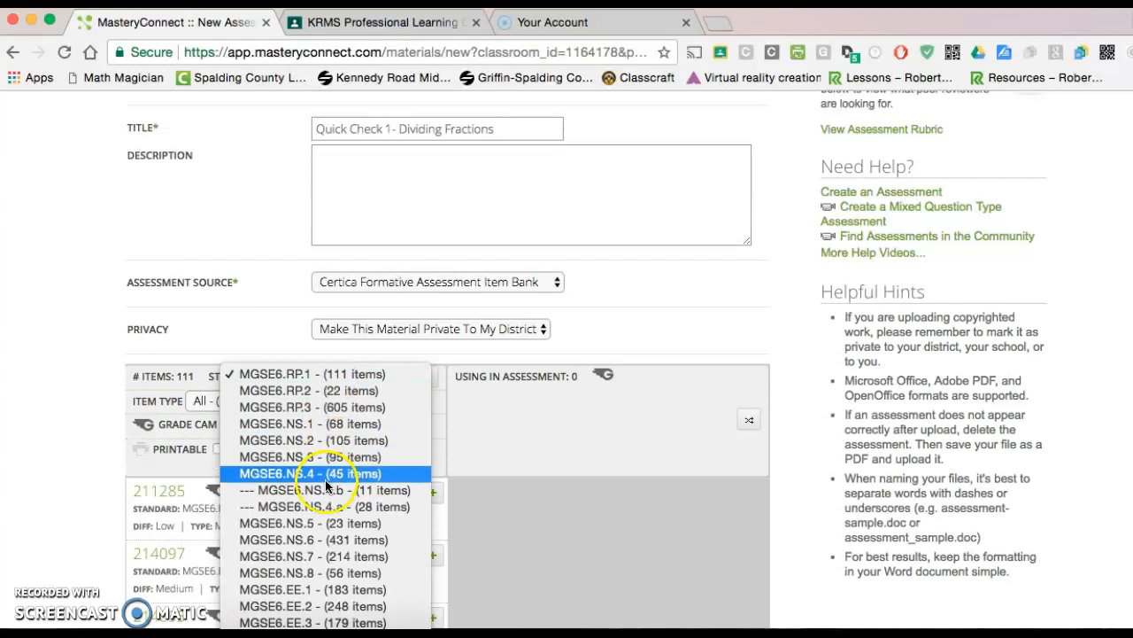
pyautogui.click(313, 425)
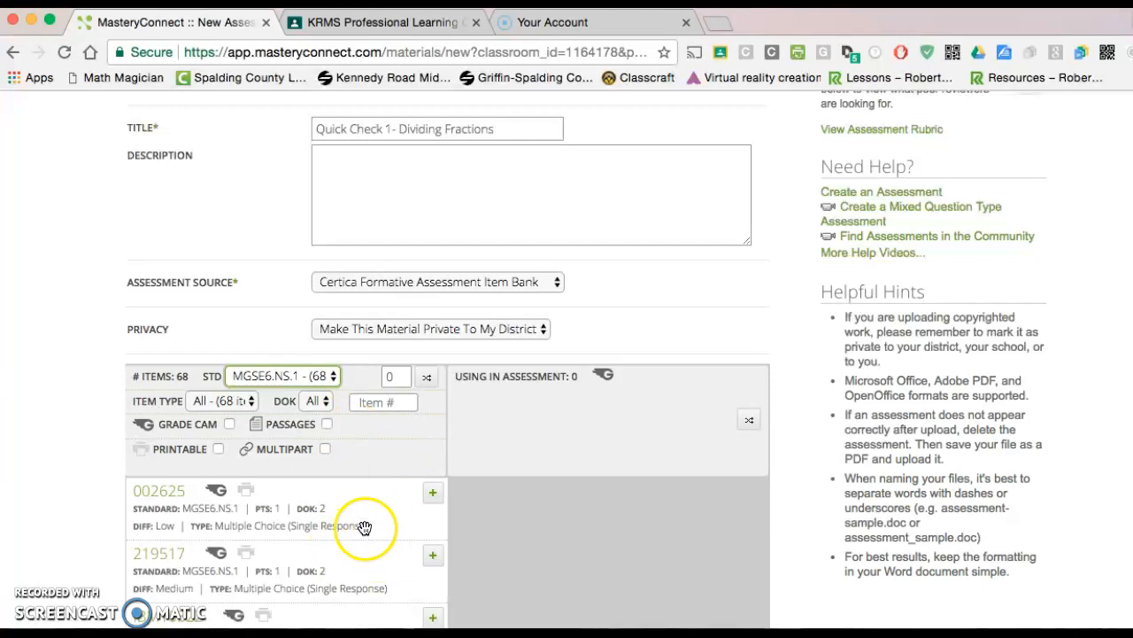
pyautogui.click(325, 400)
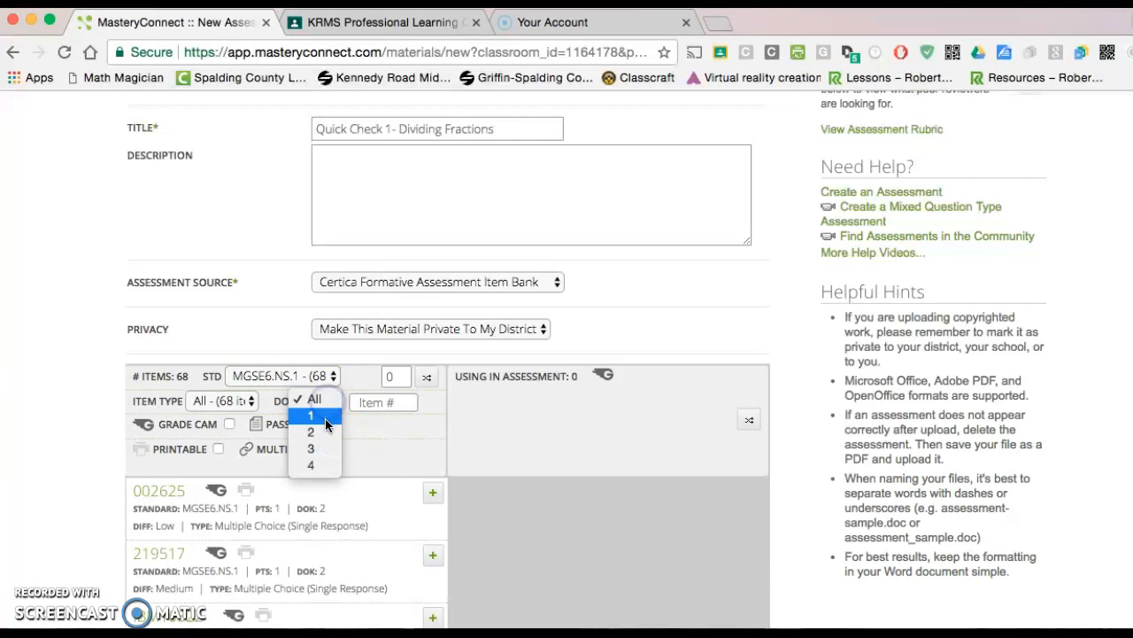
pyautogui.click(323, 433)
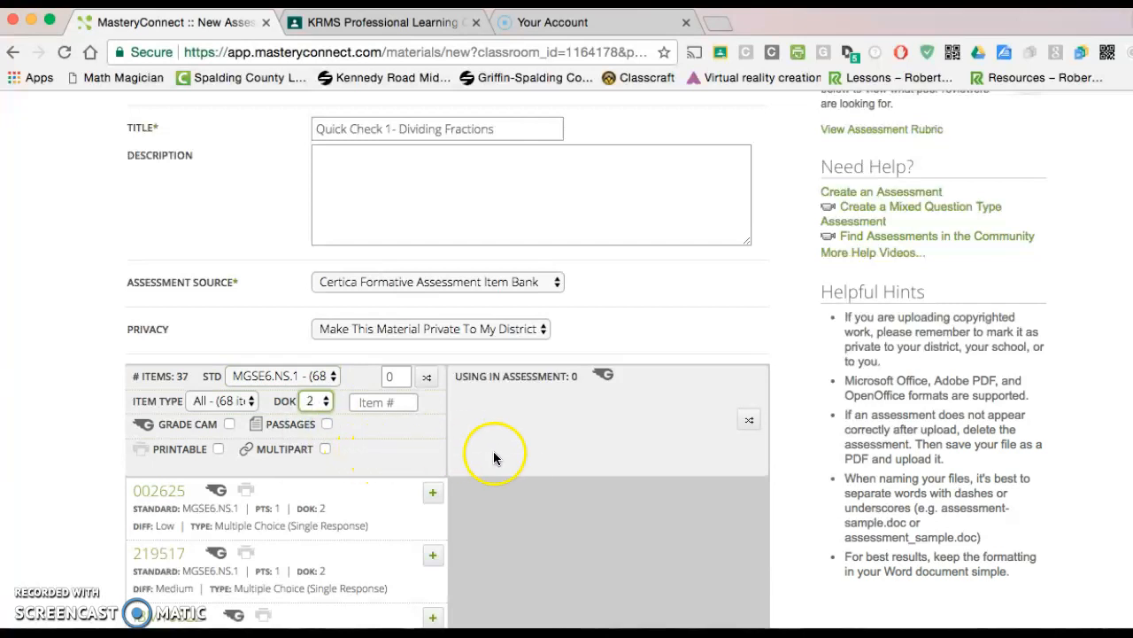
# Preview the first listed MGSE6.NS.1 items and add 002625, 219517 and IBM10322 to the assessment
pyautogui.scroll(-2, 510, 480)
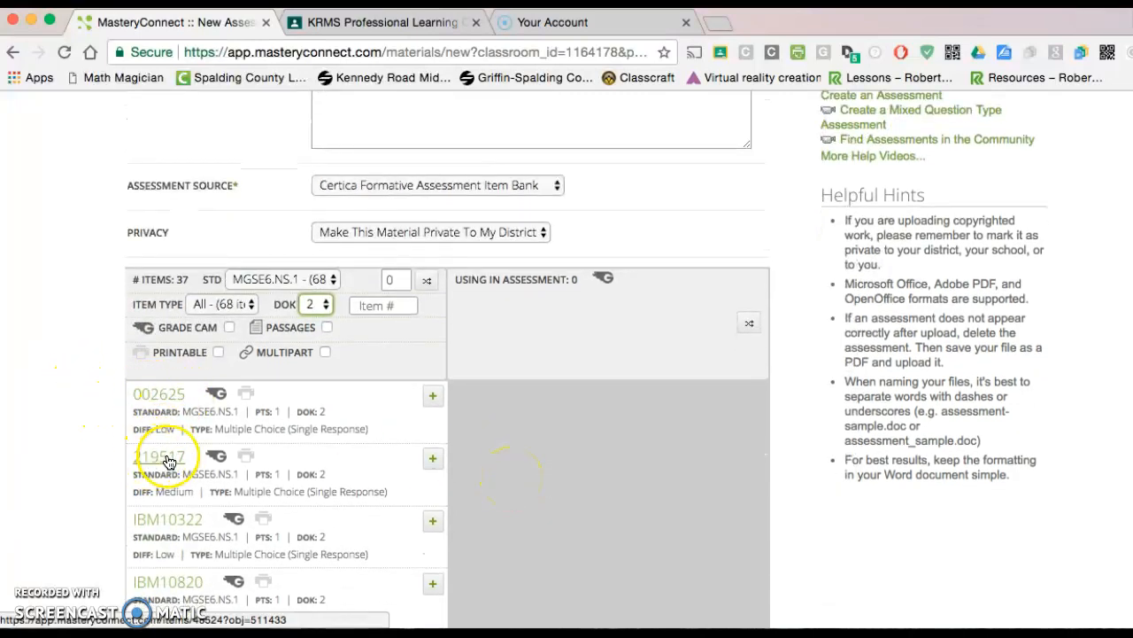
pyautogui.click(159, 395)
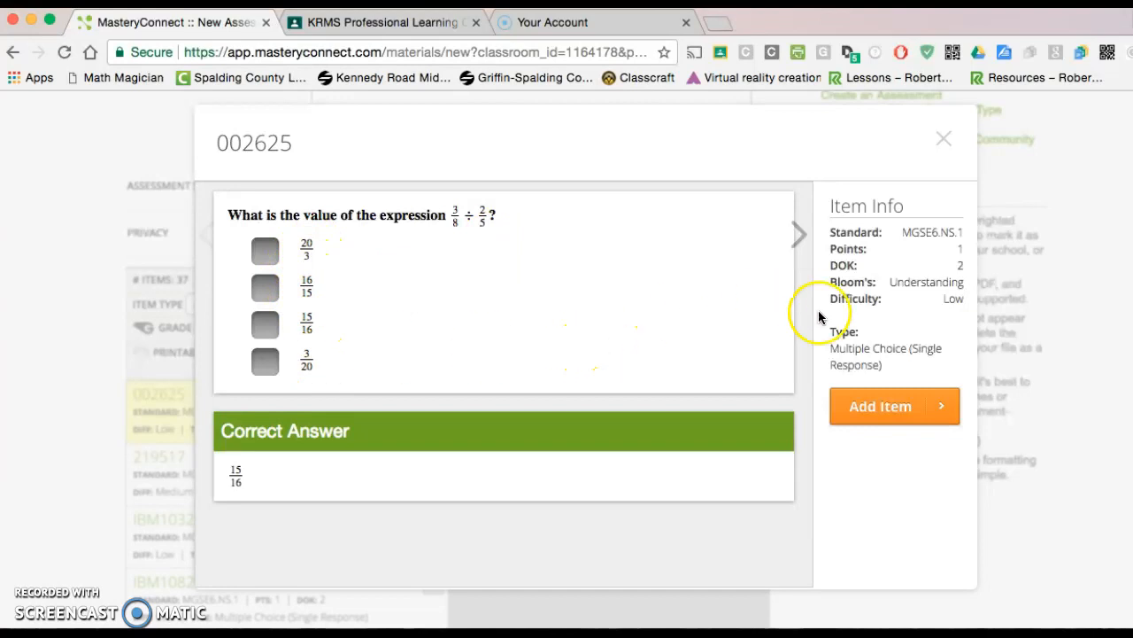
pyautogui.click(873, 407)
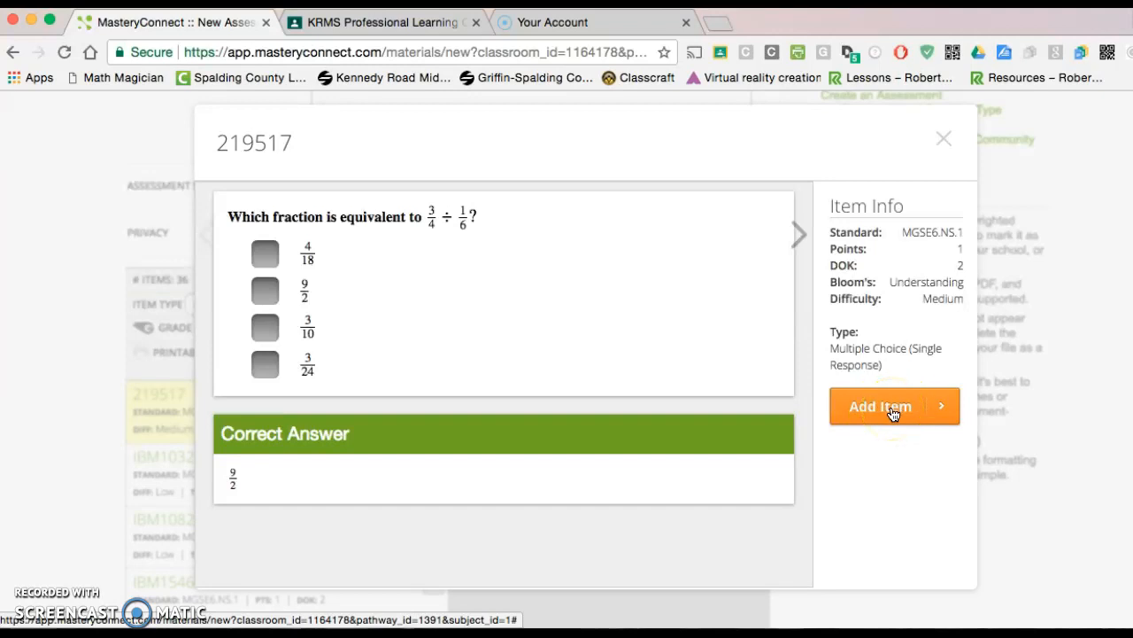
pyautogui.click(893, 410)
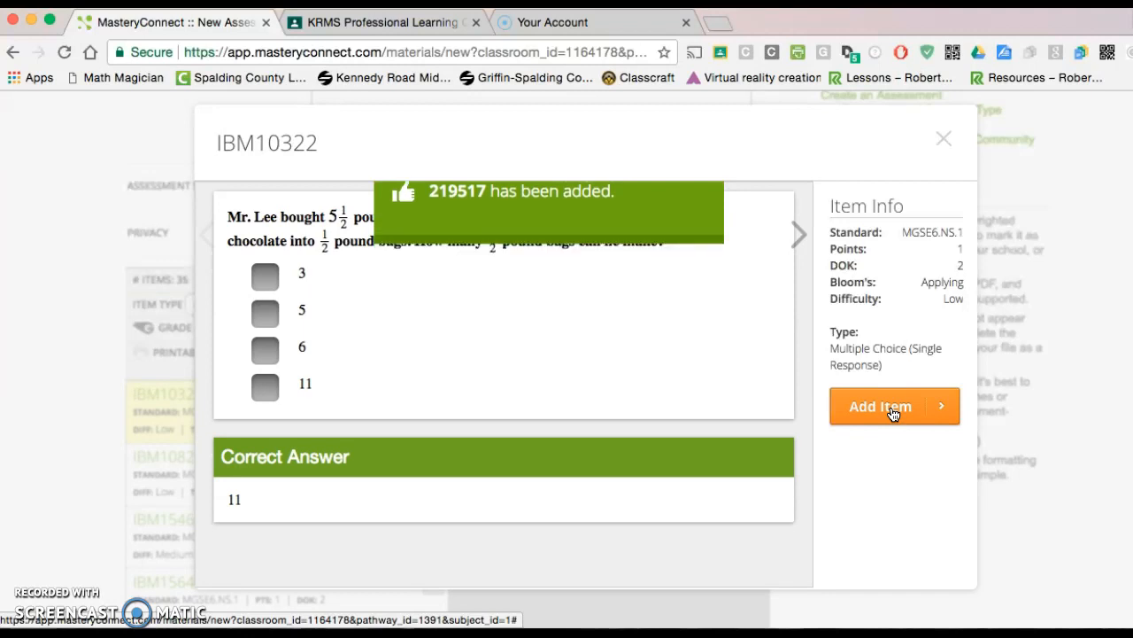
pyautogui.click(893, 412)
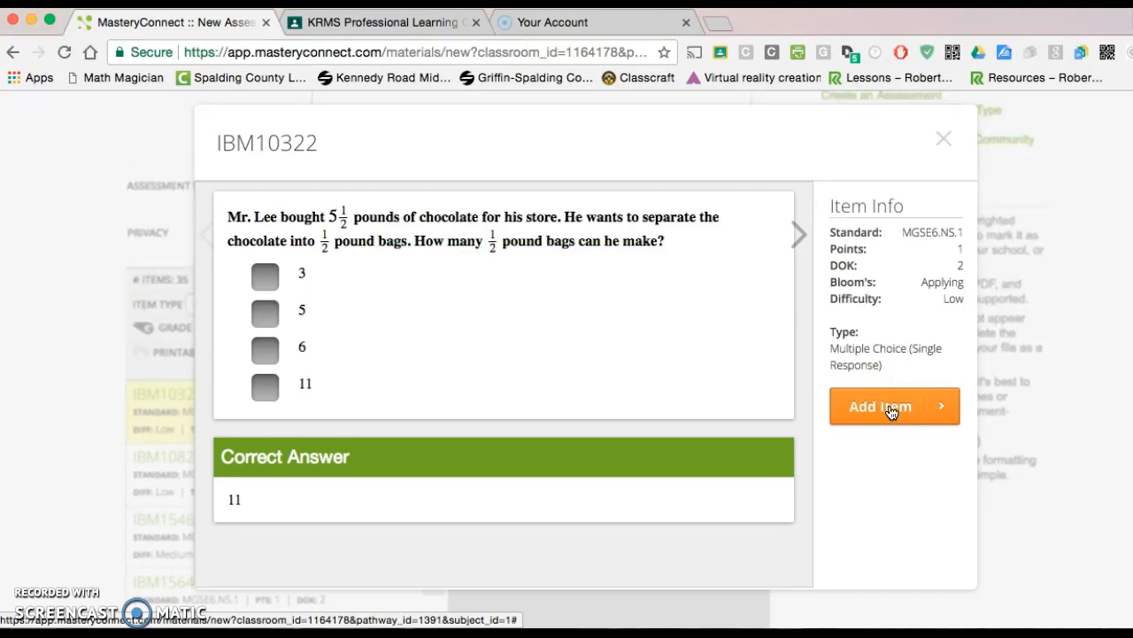
pyautogui.click(891, 409)
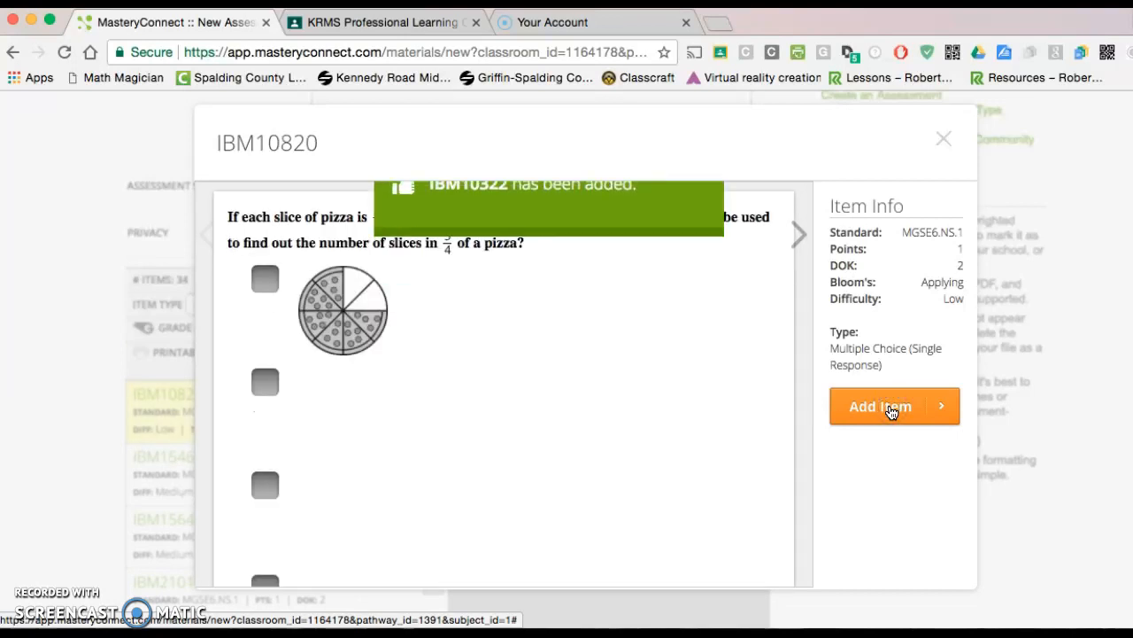
# Skip through the item previews from IBM10820 to the fabric banner question 206476, add it to the assessment and close the preview
pyautogui.click(663, 430)
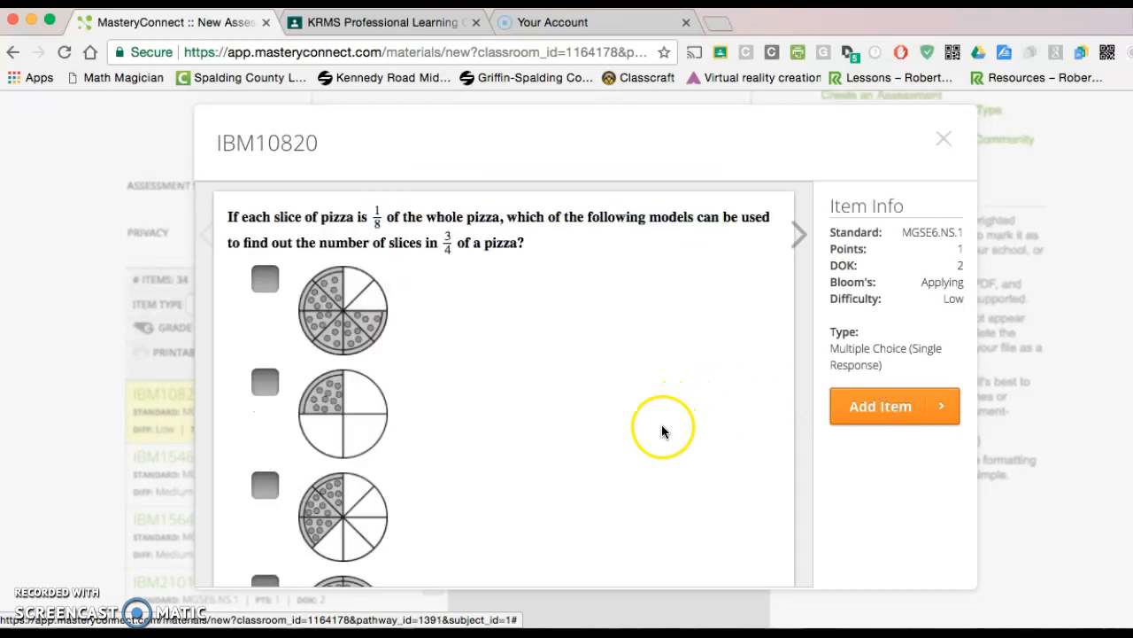
pyautogui.scroll(-5, 688, 458)
pyautogui.scroll(5, 690, 459)
pyautogui.click(759, 278)
pyautogui.click(799, 239)
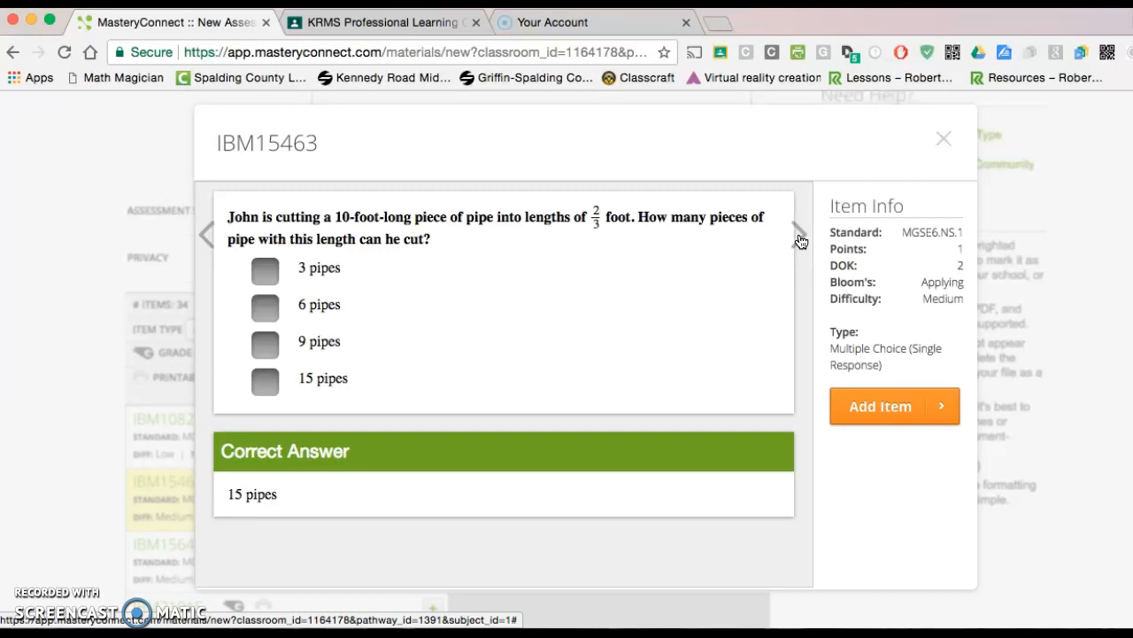
pyautogui.click(800, 239)
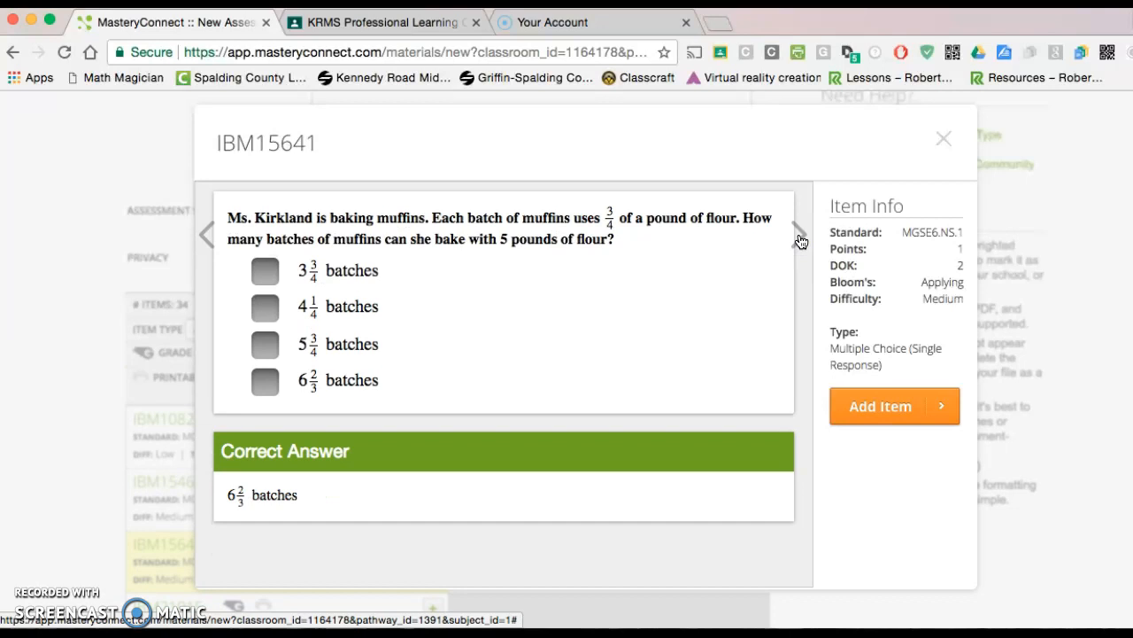
pyautogui.click(799, 239)
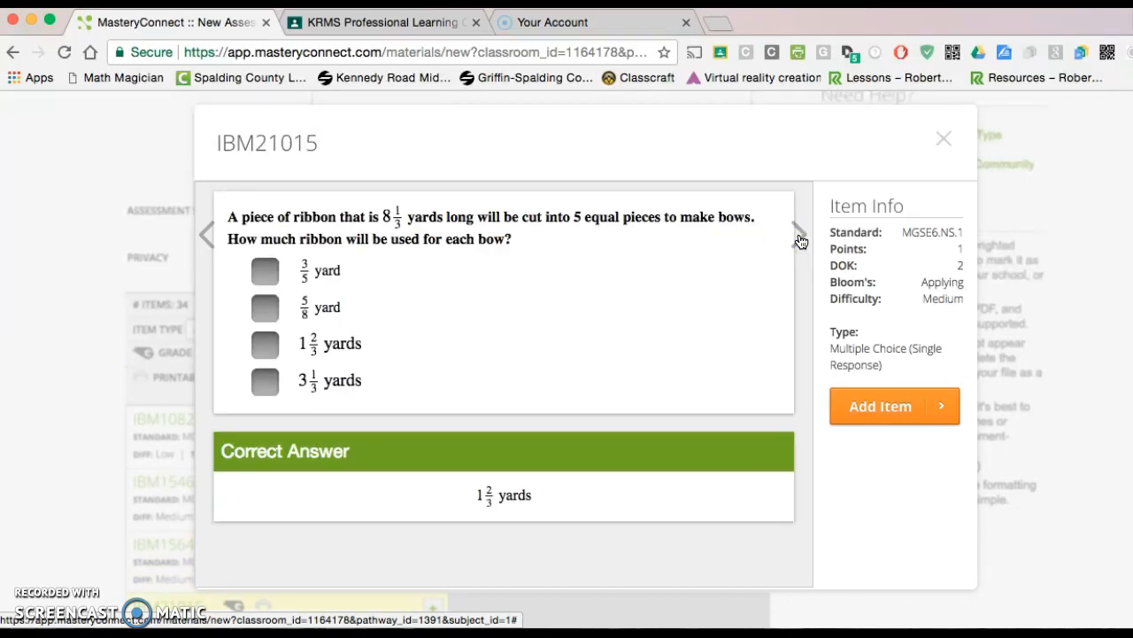
pyautogui.click(800, 239)
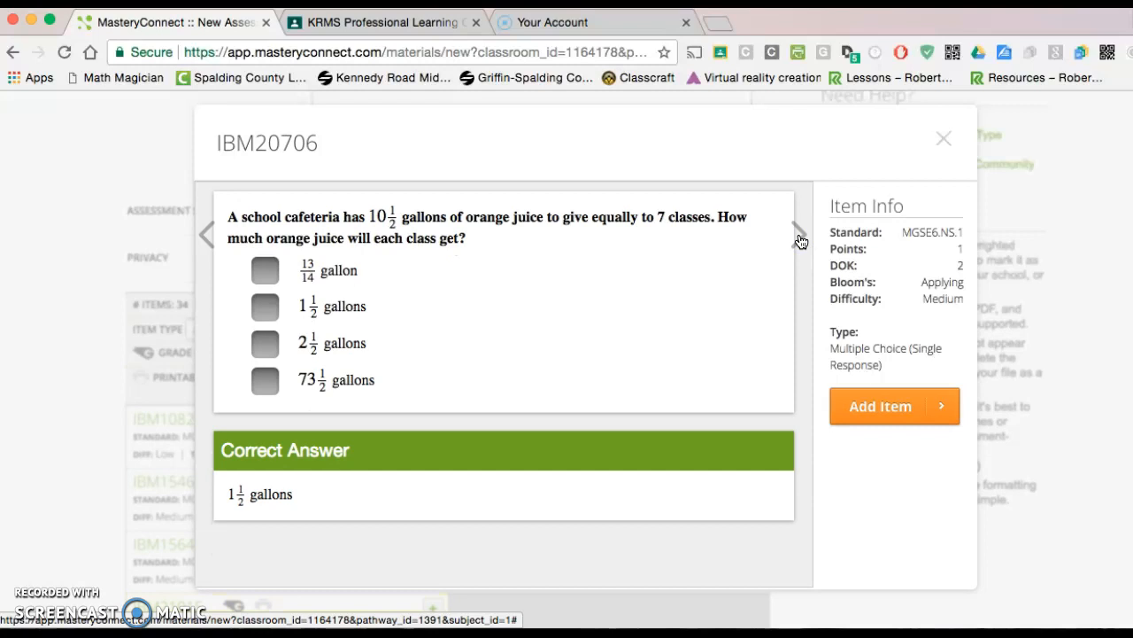
pyautogui.click(799, 239)
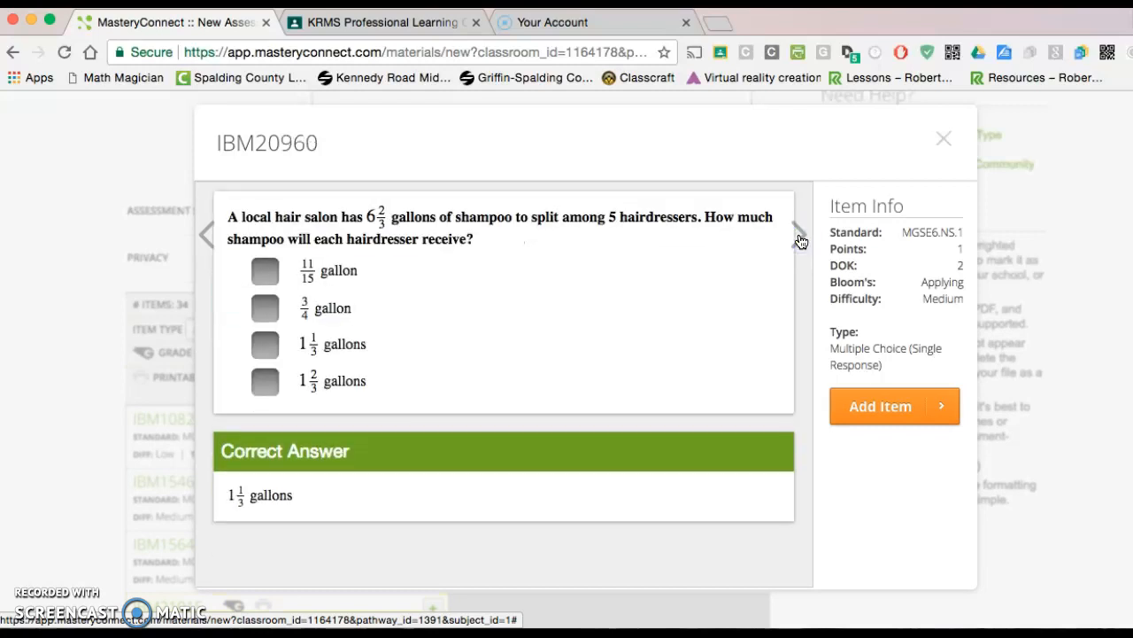
pyautogui.click(800, 239)
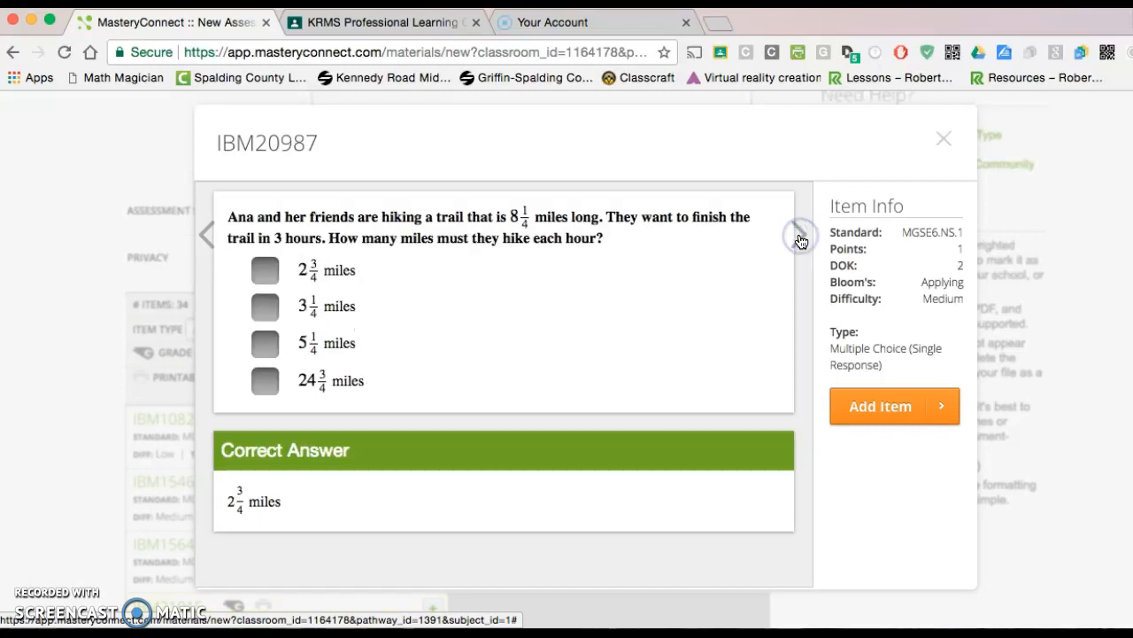
pyautogui.click(799, 239)
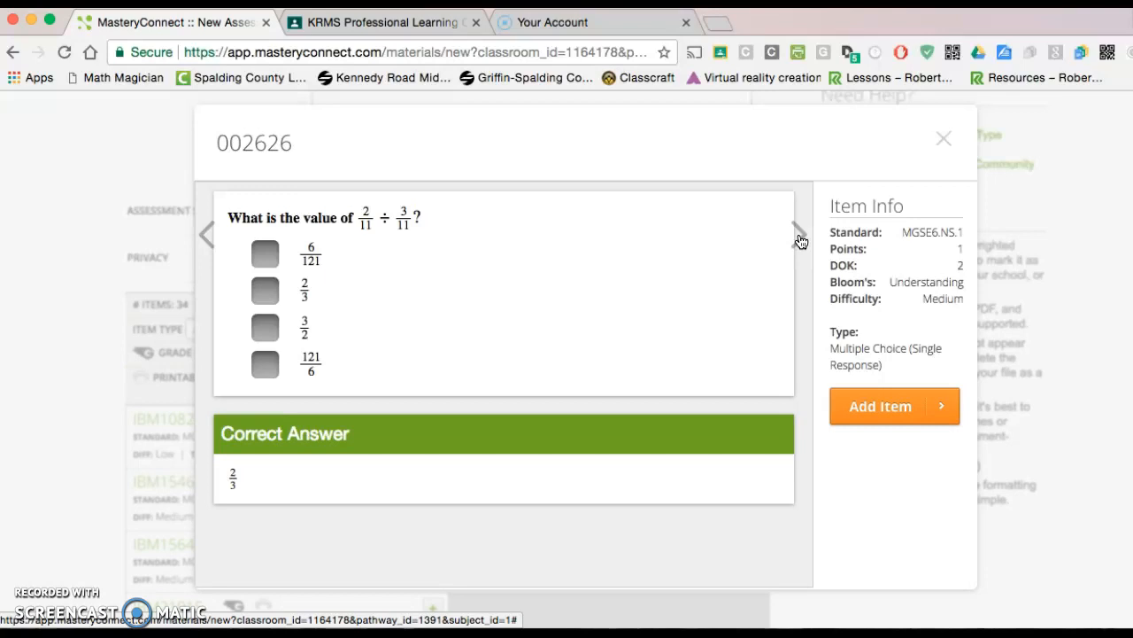
pyautogui.click(799, 237)
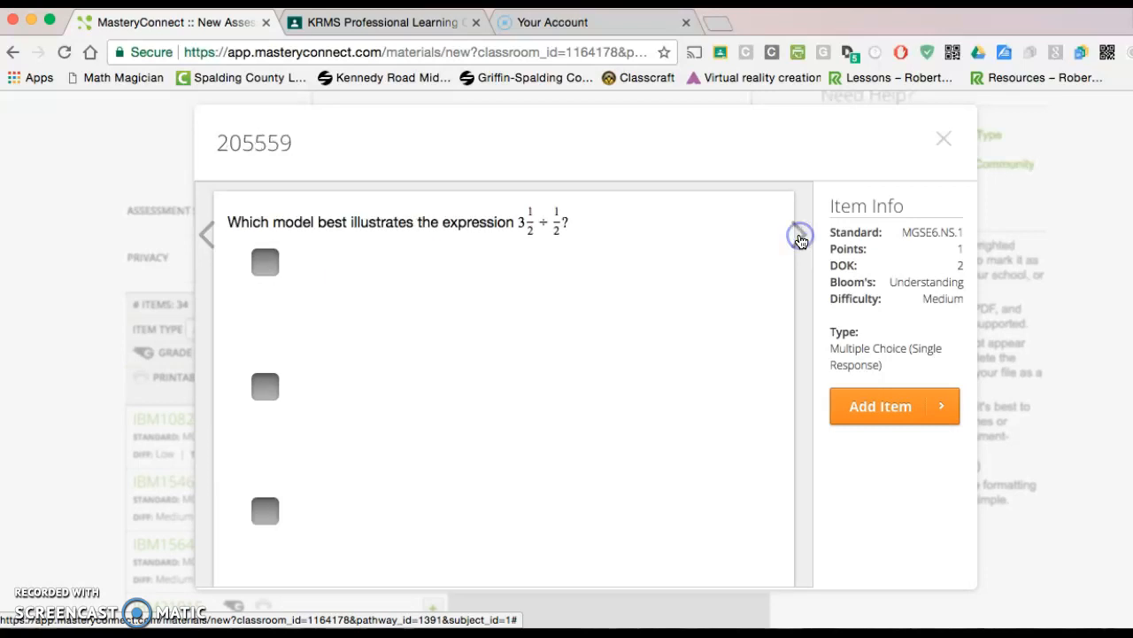
pyautogui.click(800, 238)
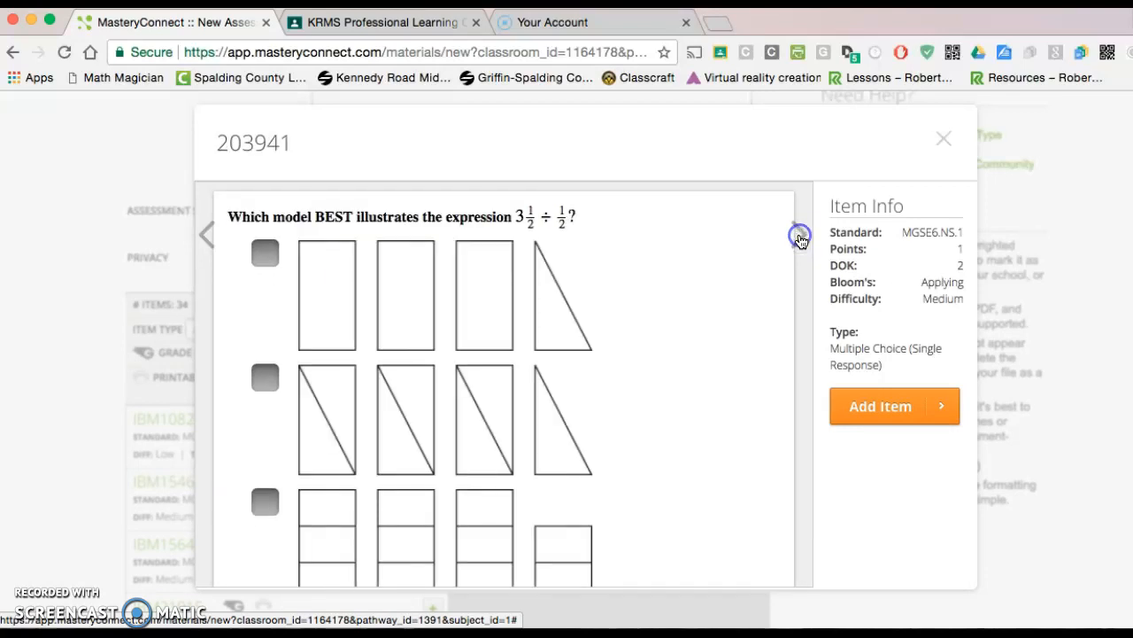
pyautogui.click(800, 238)
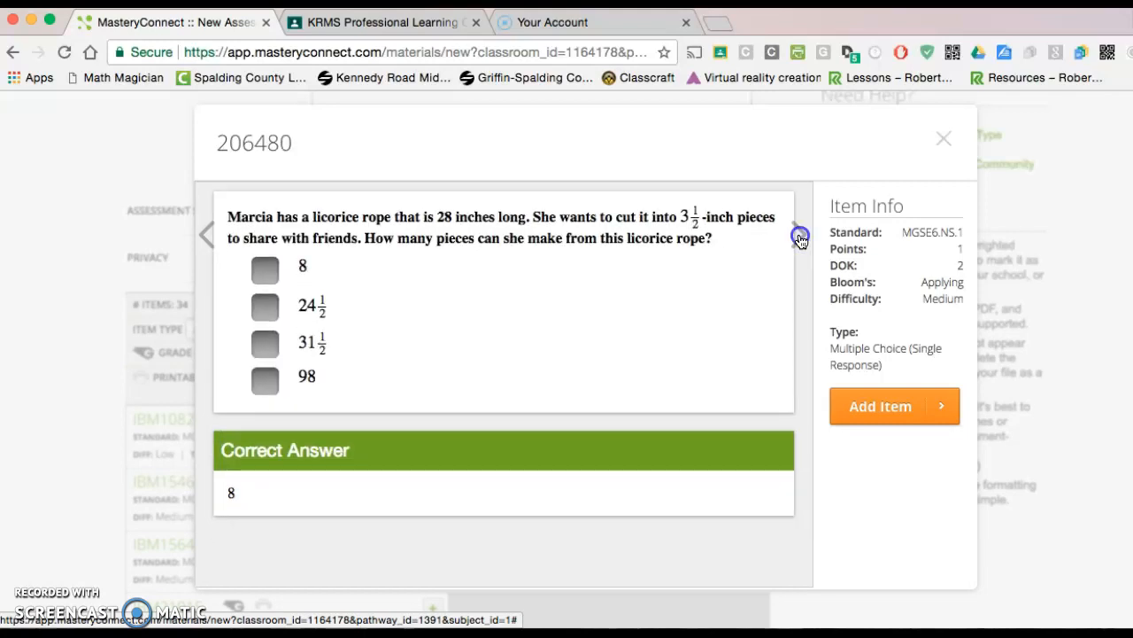
pyautogui.click(799, 237)
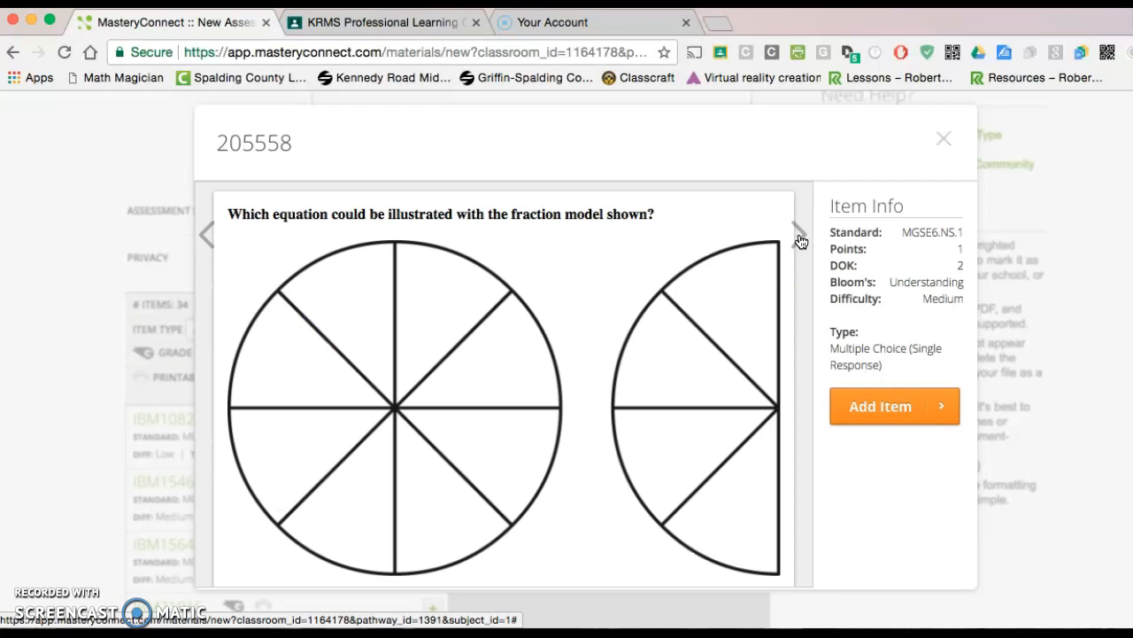
pyautogui.click(800, 238)
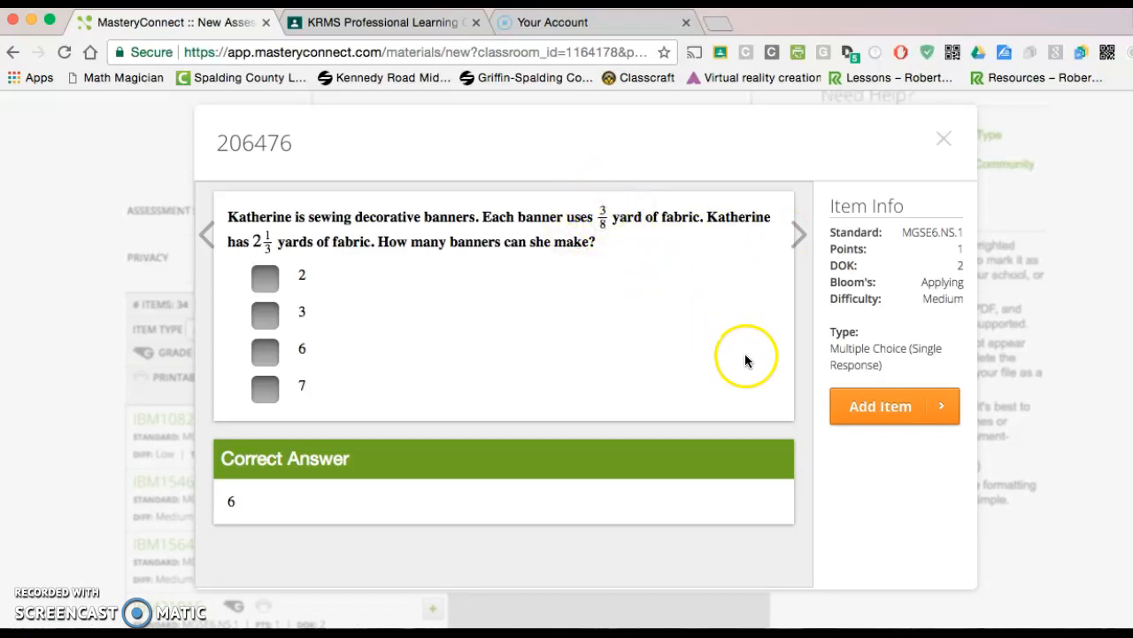
pyautogui.click(883, 409)
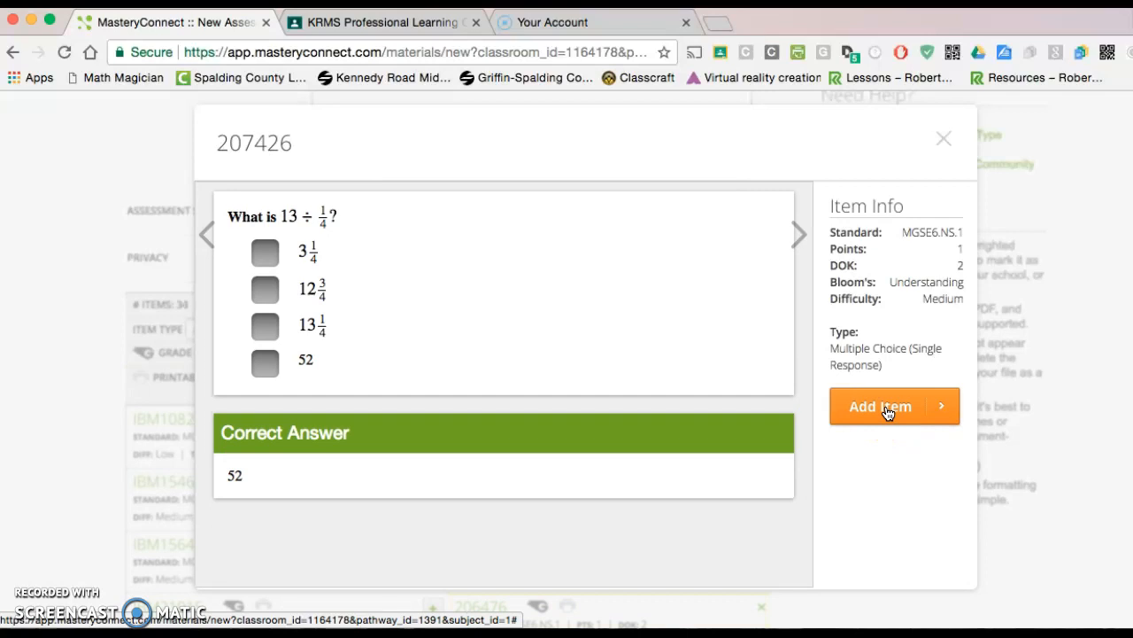
pyautogui.click(946, 141)
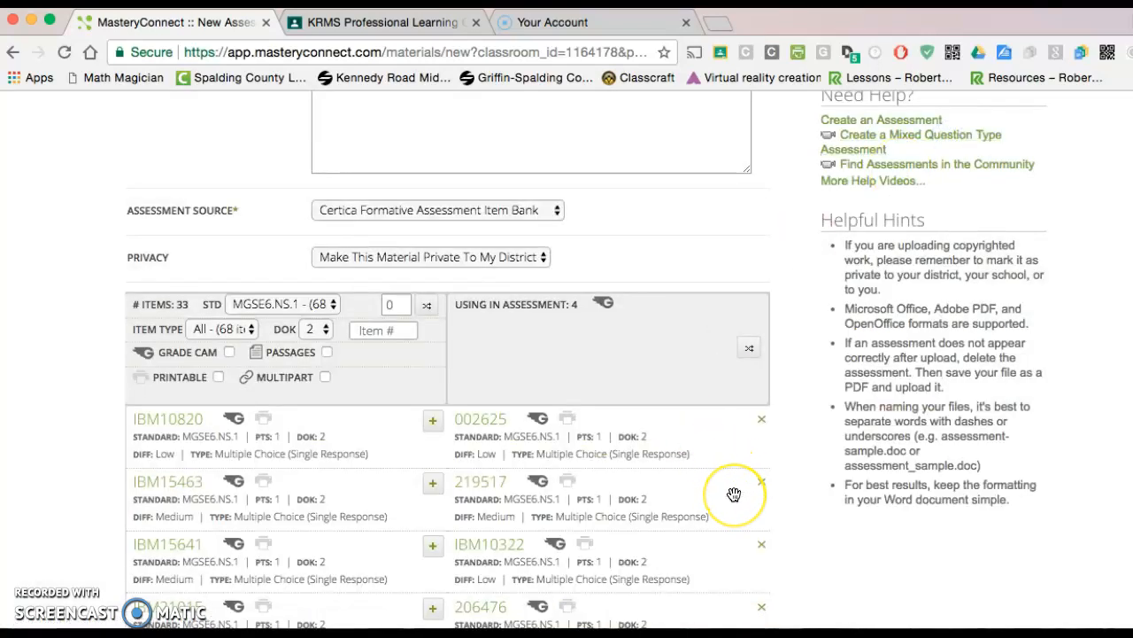
# Switch the item bank's standard filter to MGSE6.NS.2
pyautogui.scroll(-3, 734, 494)
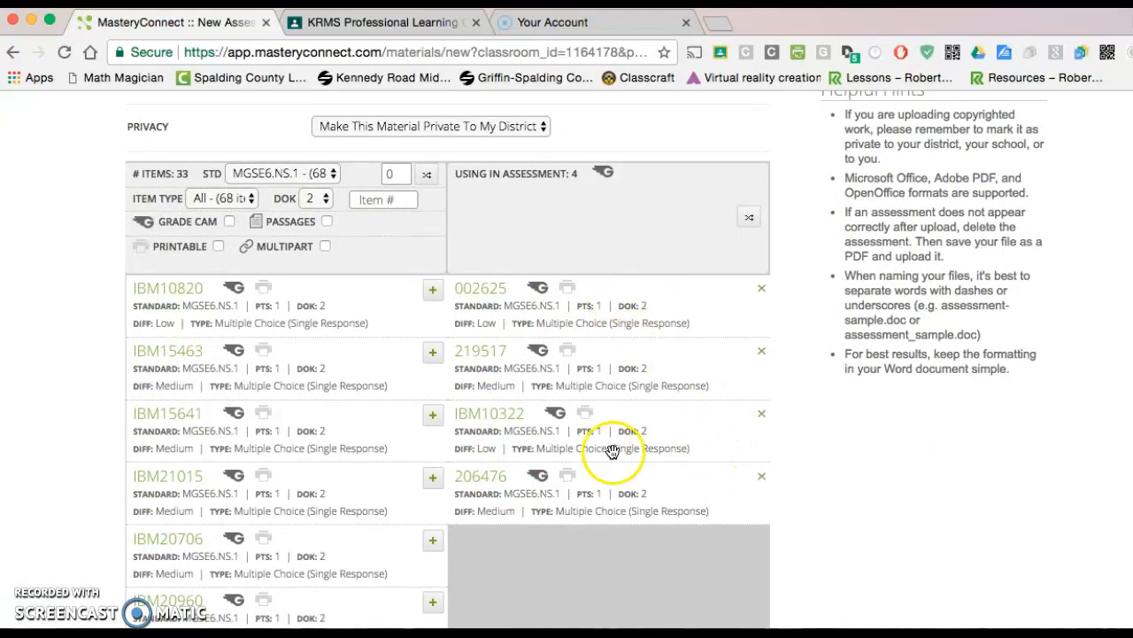
pyautogui.click(334, 177)
pyautogui.click(315, 193)
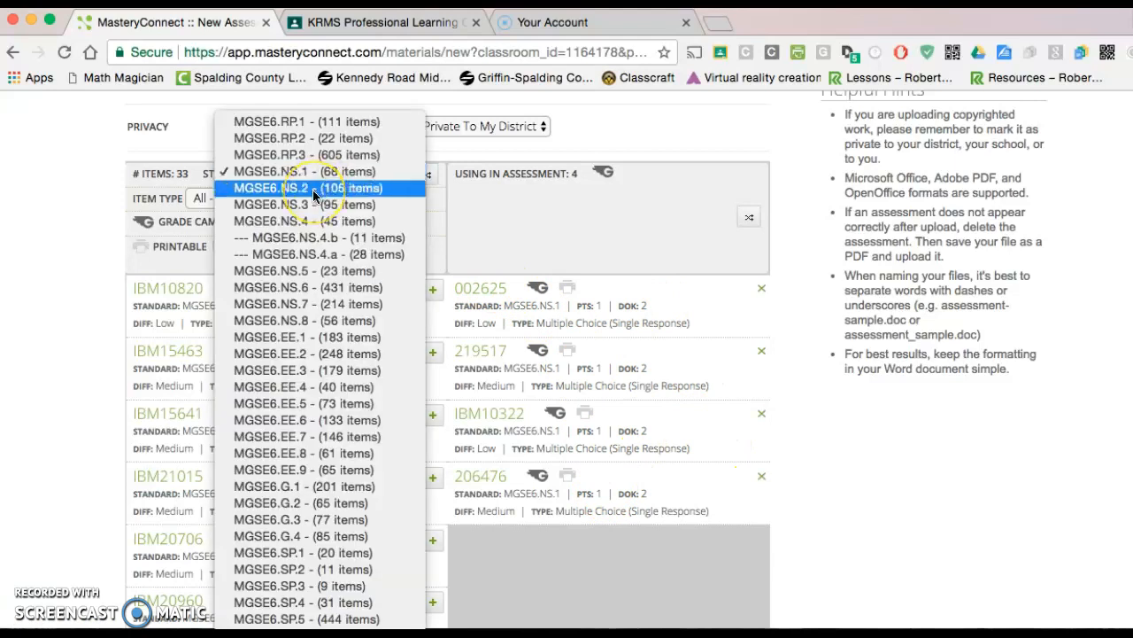
pyautogui.click(314, 191)
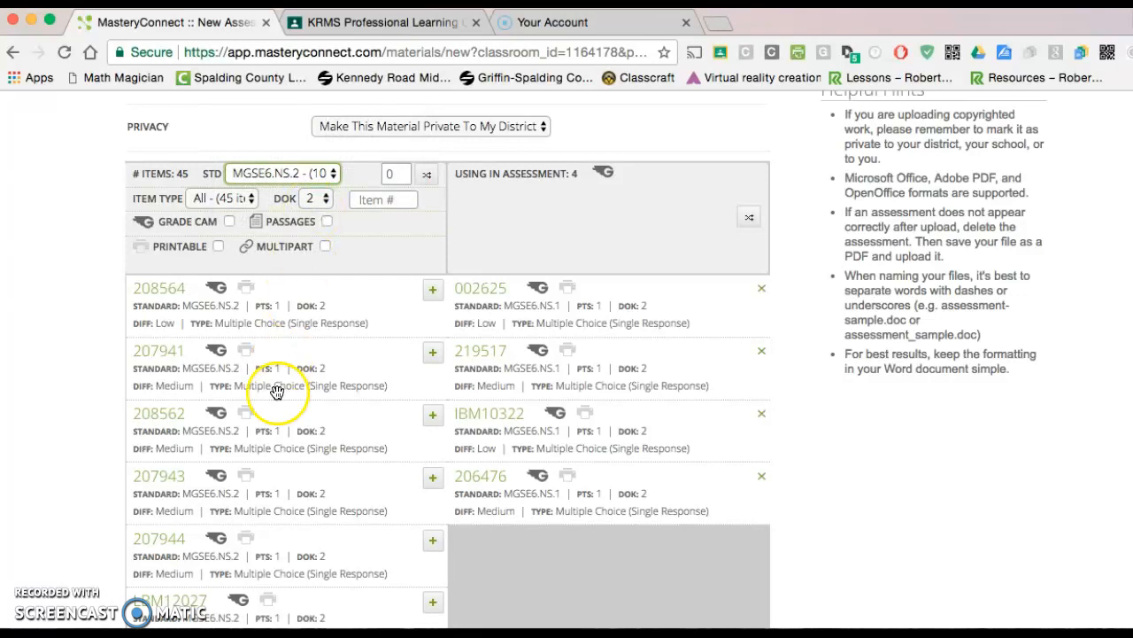
# Preview the first MGSE6.NS.2 items, add 208564 and 207941 to the assessment and close the preview
pyautogui.scroll(-1, 296, 481)
pyautogui.scroll(2, 299, 483)
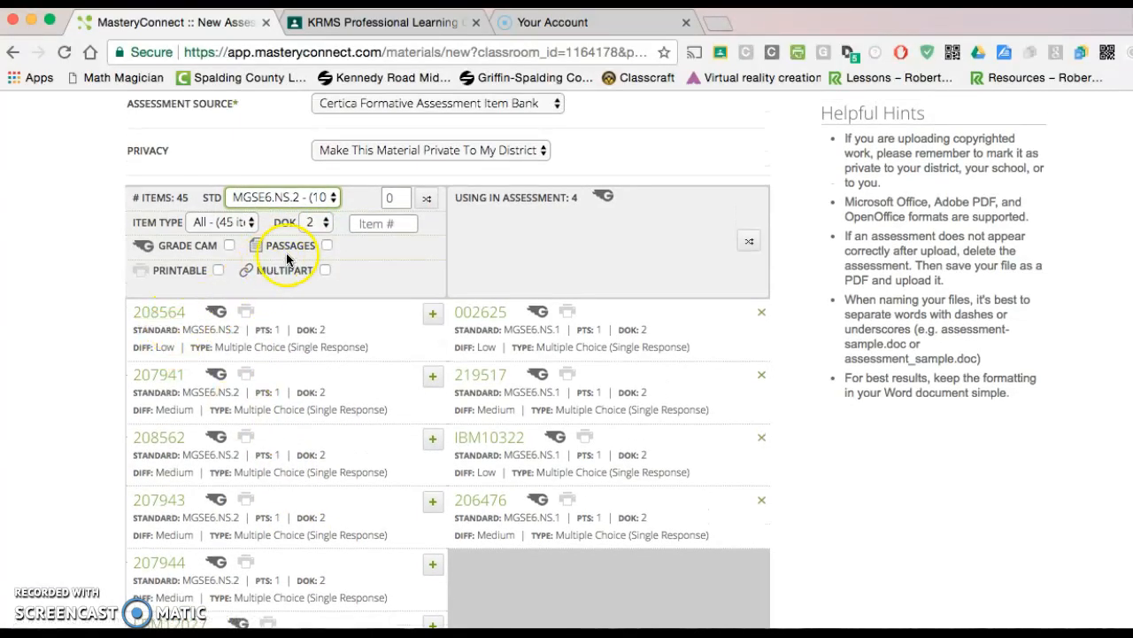
pyautogui.click(174, 313)
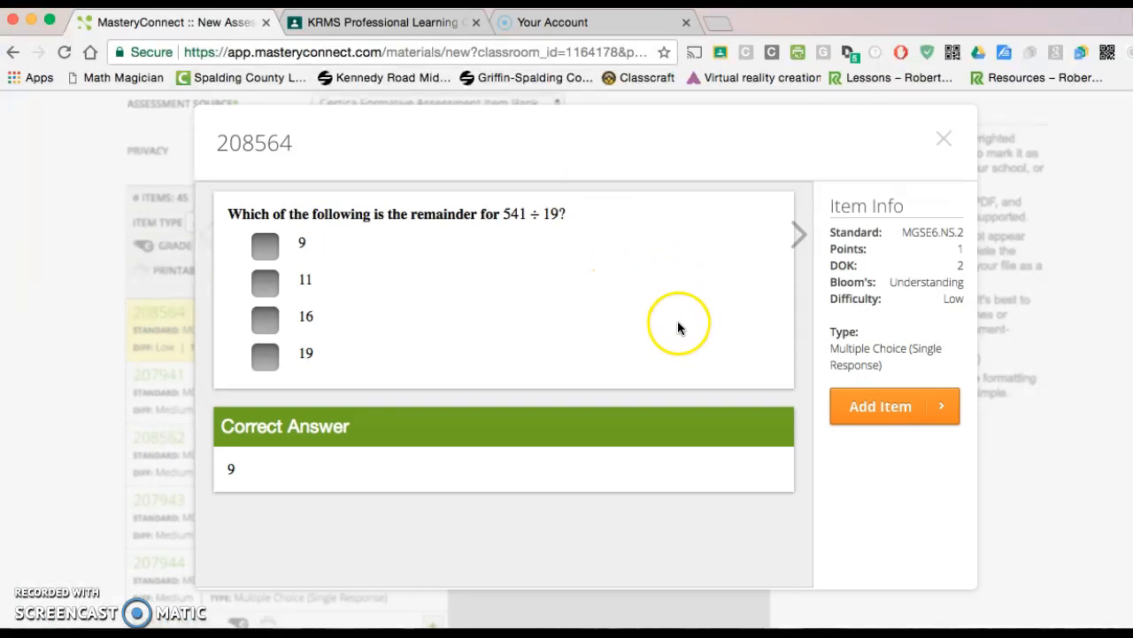
pyautogui.click(882, 406)
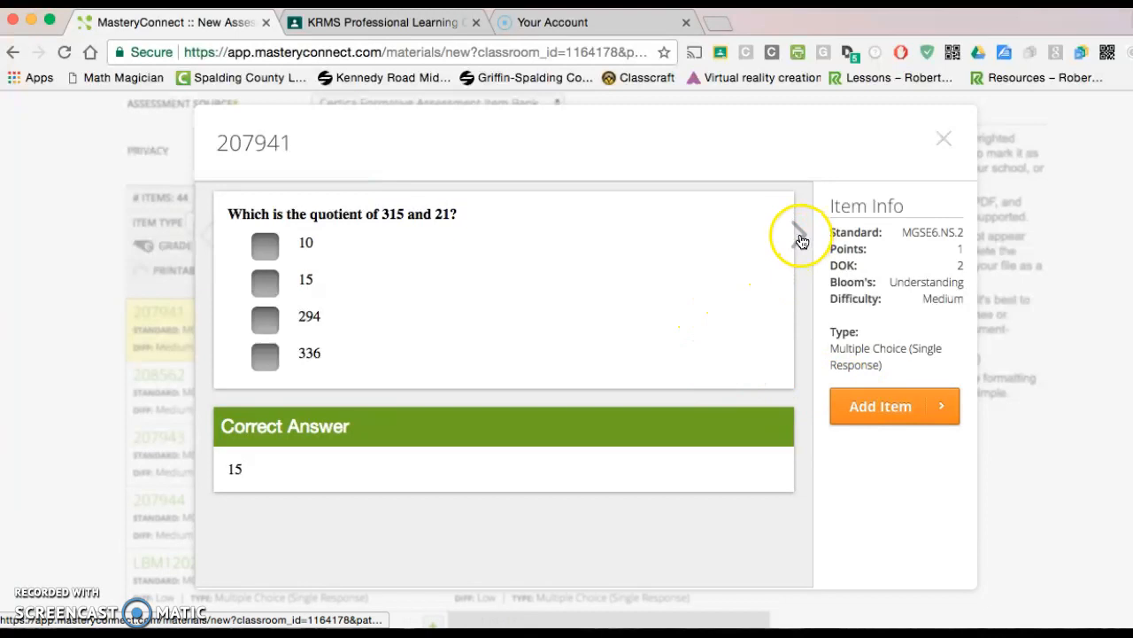
pyautogui.click(882, 408)
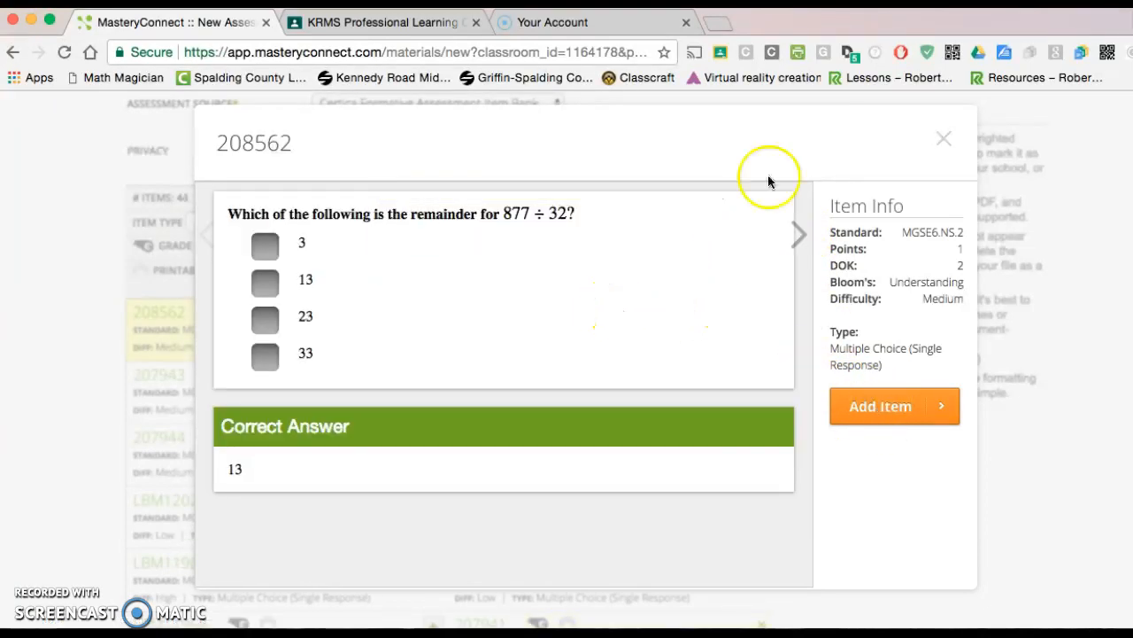
pyautogui.click(947, 139)
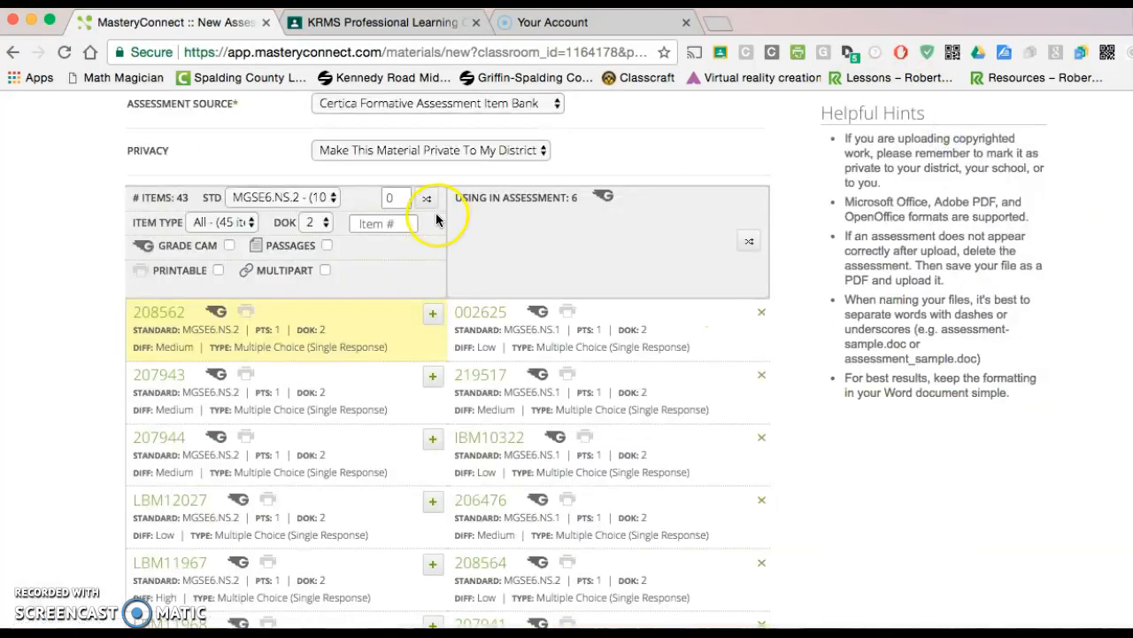
# Switch the item bank's standard filter to MGSE6.NS.3
pyautogui.click(333, 198)
pyautogui.click(314, 210)
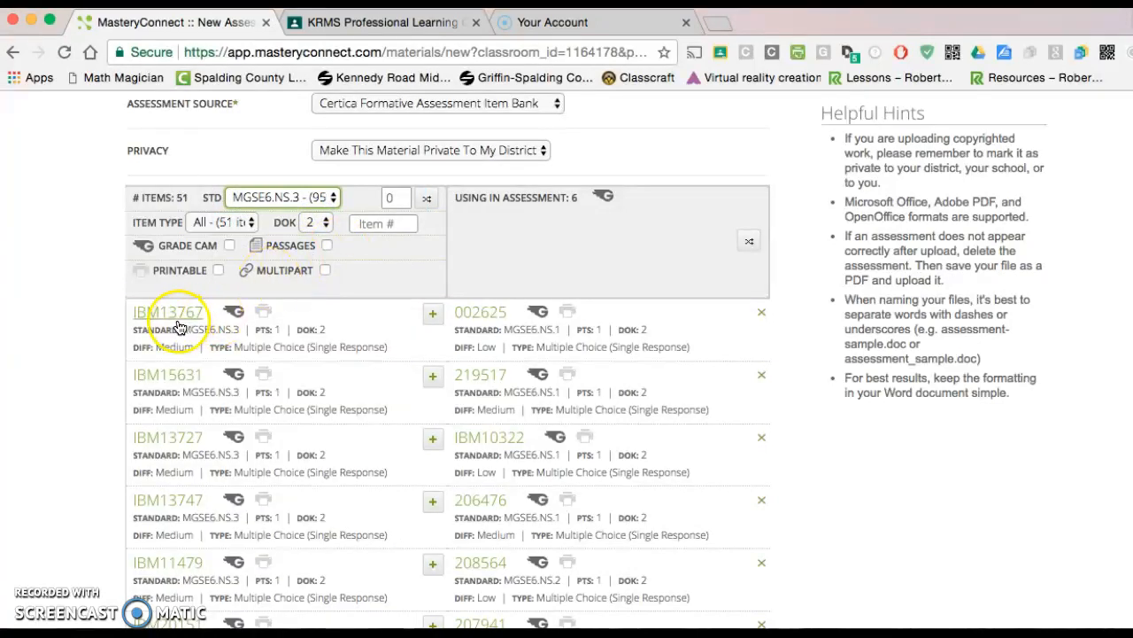
# Preview the MGSE6.NS.3 items from IBM13767 onward and add the decimal subtraction question IBM20193 to the assessment
pyautogui.click(175, 326)
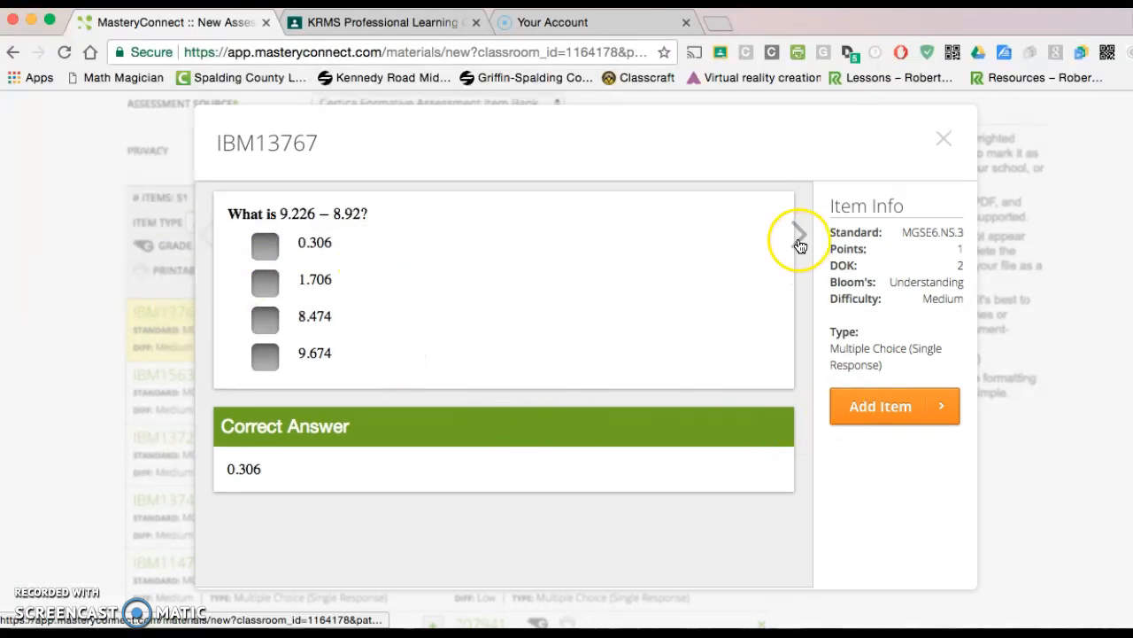
pyautogui.click(798, 241)
pyautogui.click(799, 242)
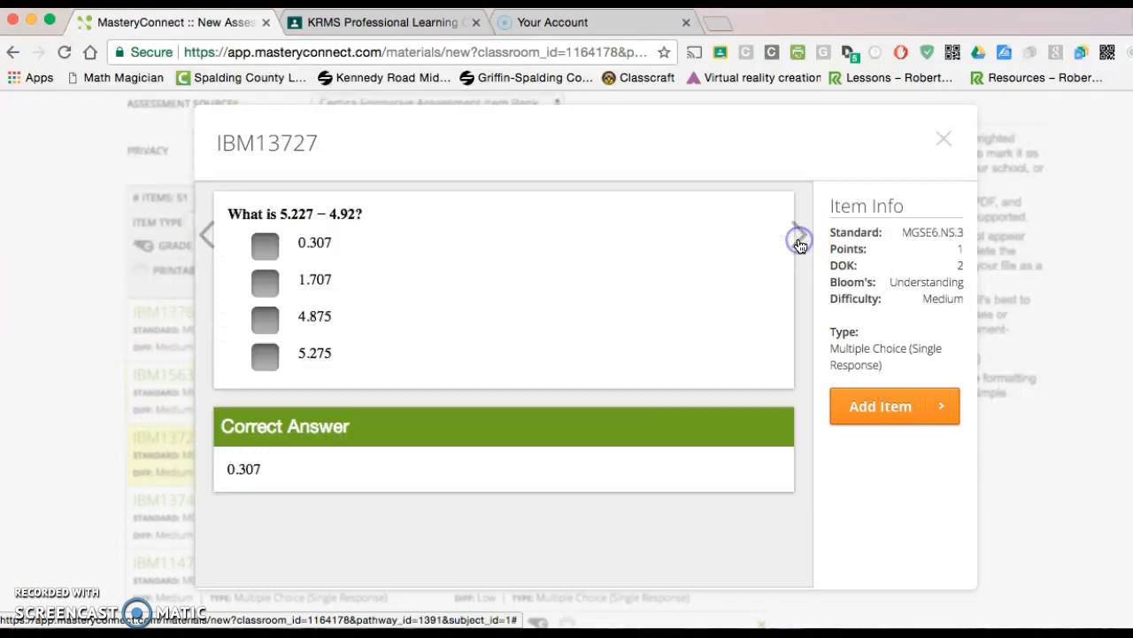
pyautogui.click(799, 241)
pyautogui.click(799, 241)
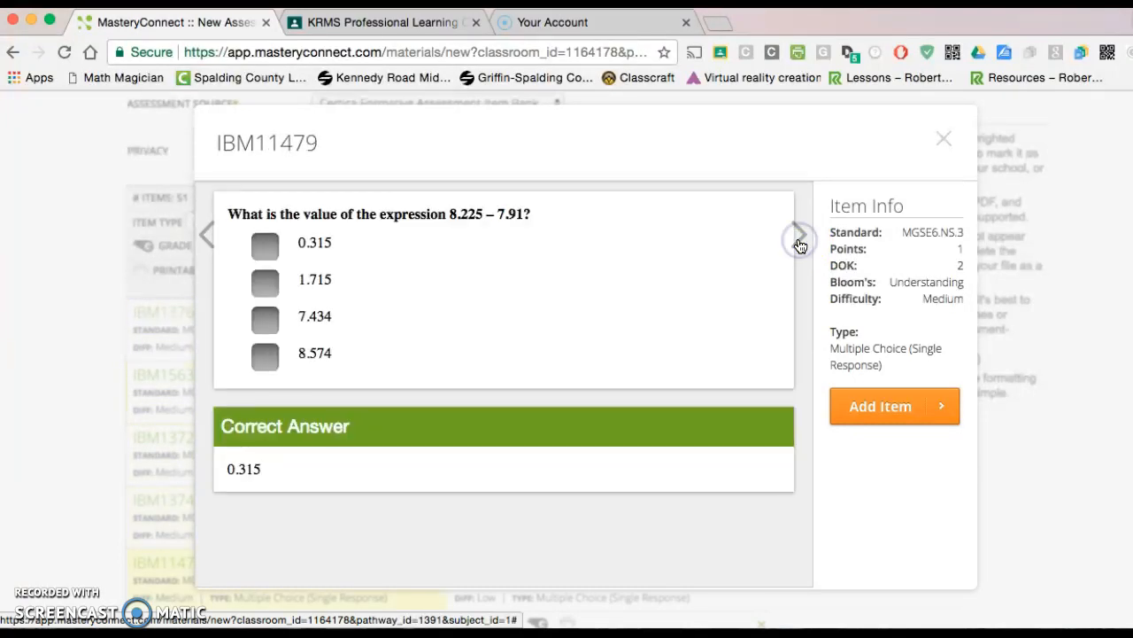
pyautogui.click(799, 242)
pyautogui.click(799, 242)
pyautogui.click(798, 242)
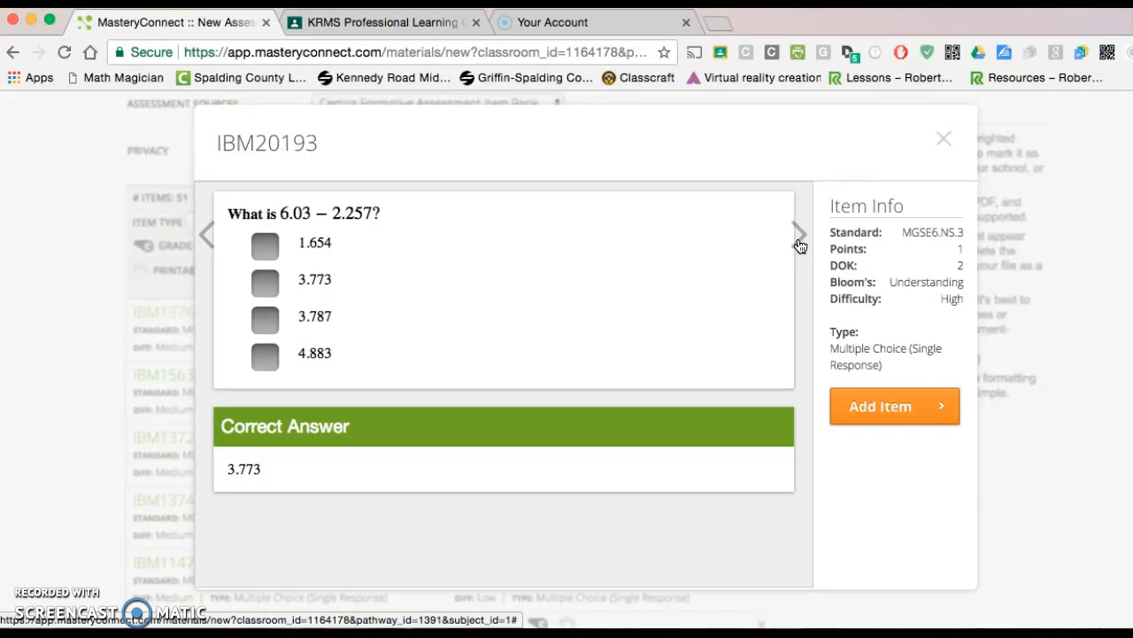
pyautogui.click(890, 409)
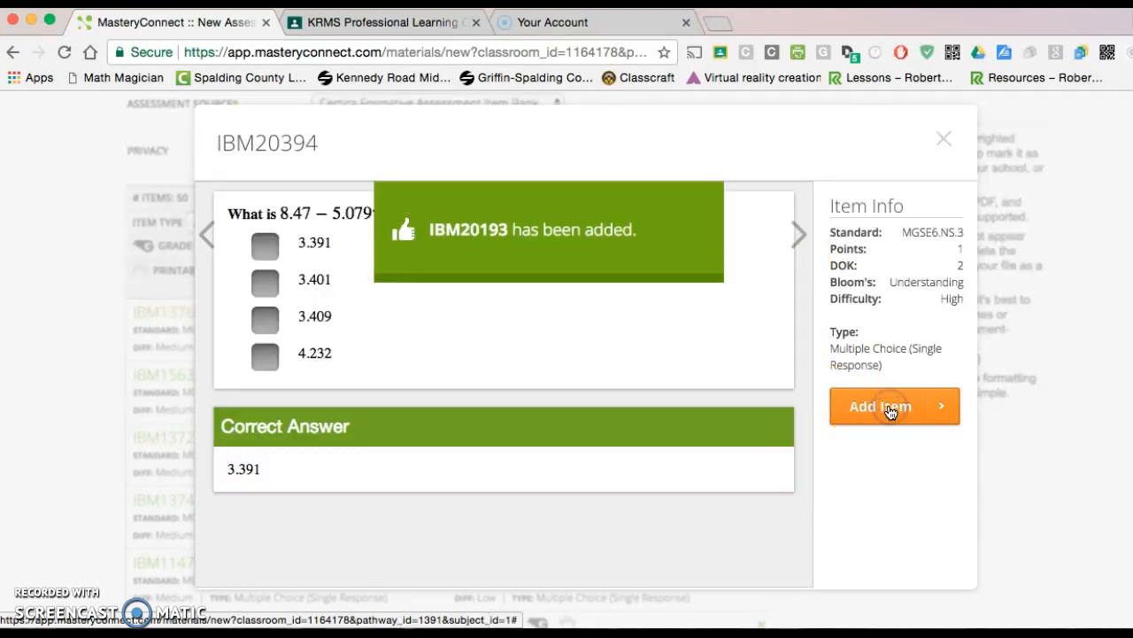
# Skip to the decimal addition question LBM11986, add it to the assessment and close the preview
pyautogui.click(797, 236)
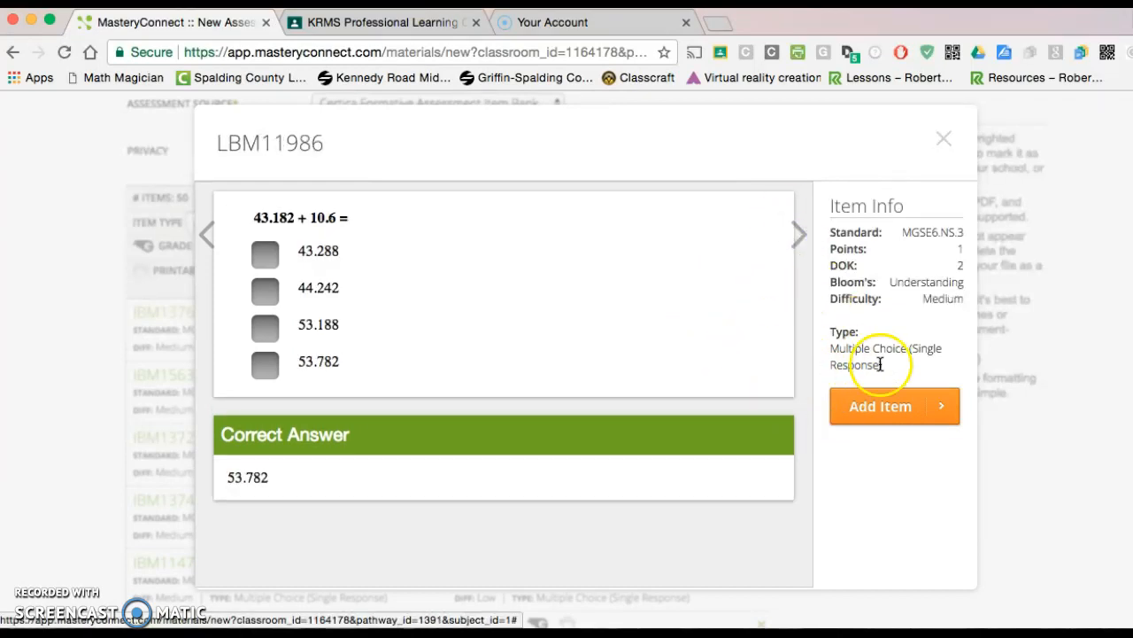
pyautogui.click(886, 408)
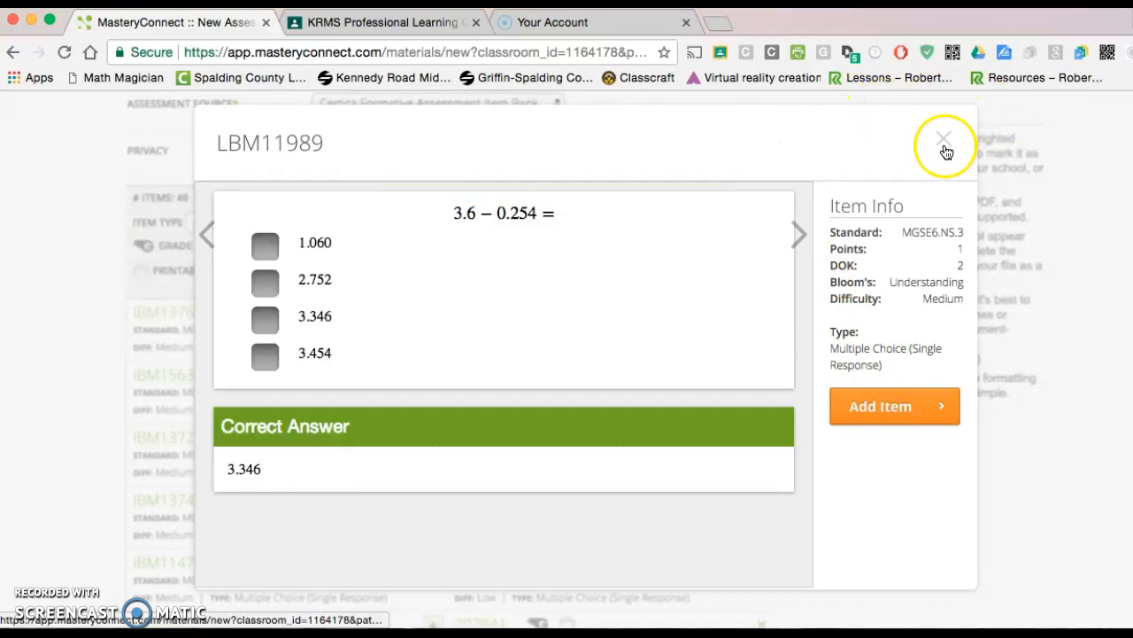
pyautogui.click(944, 139)
pyautogui.scroll(-2, 722, 401)
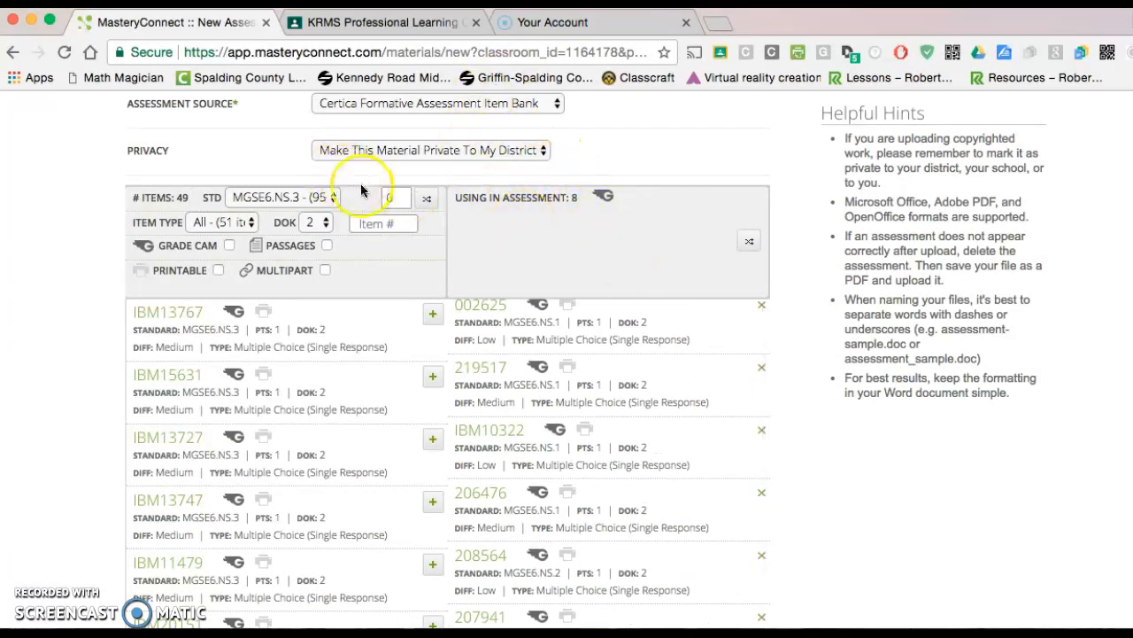
# Switch the item bank's standard filter to MGSE6.NS.4 and add the greatest common factor question 211298 to the assessment
pyautogui.click(335, 198)
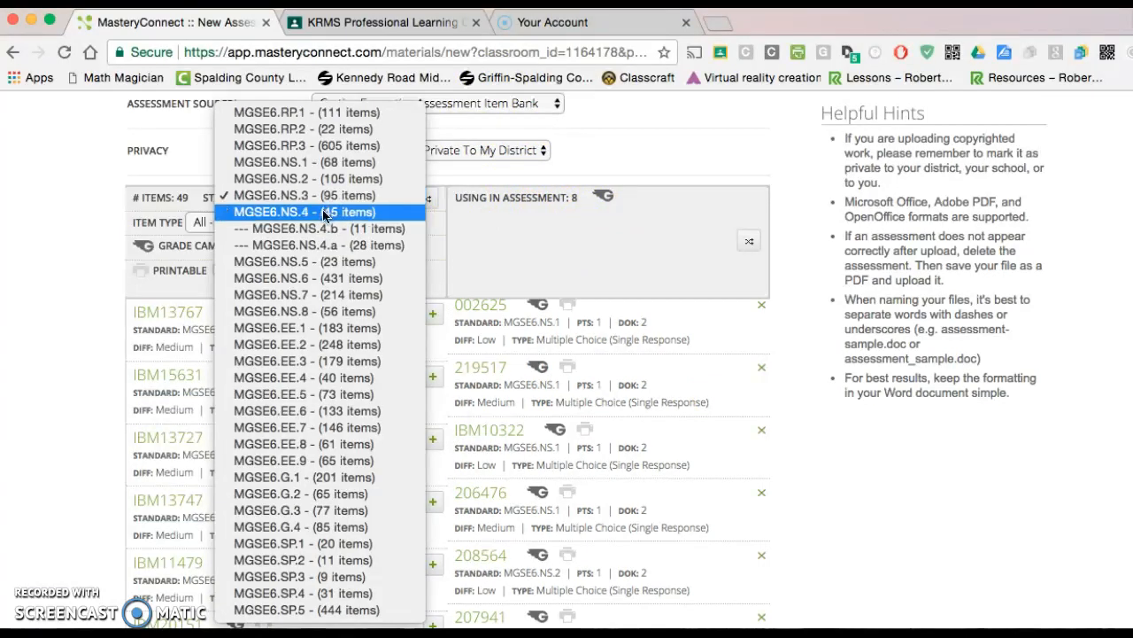
pyautogui.click(321, 215)
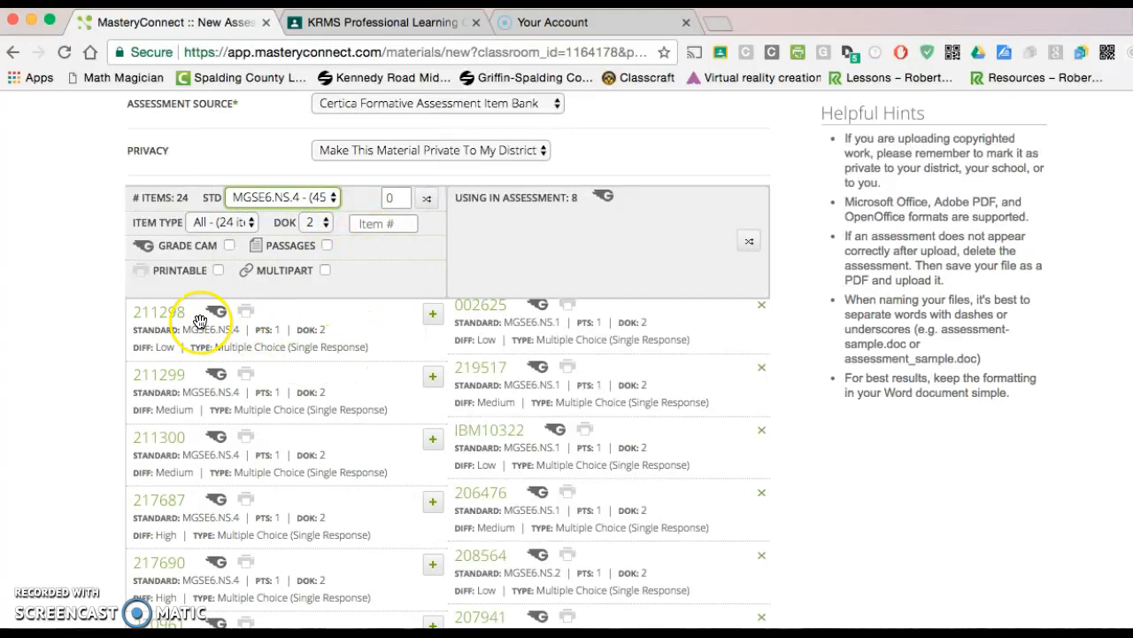
pyautogui.click(168, 318)
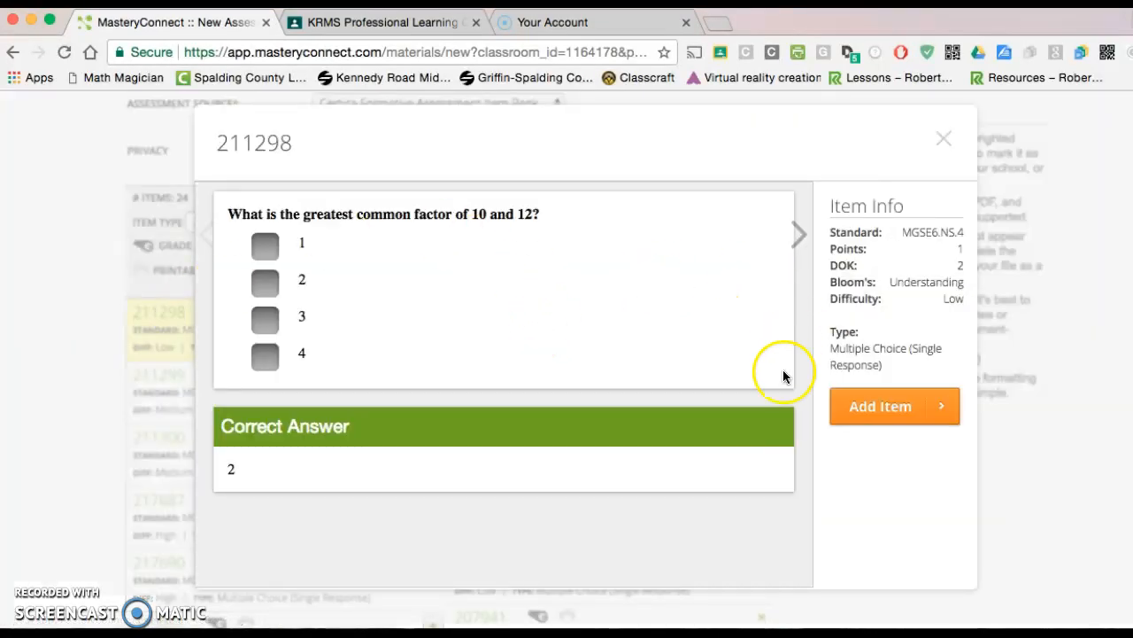
pyautogui.click(798, 234)
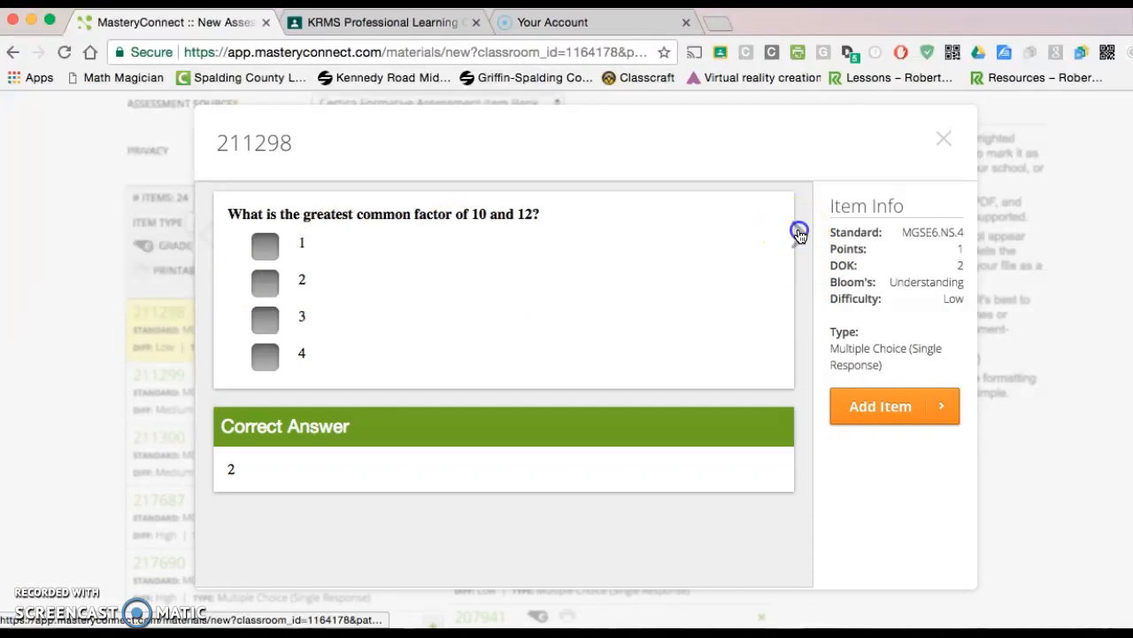
pyautogui.click(208, 233)
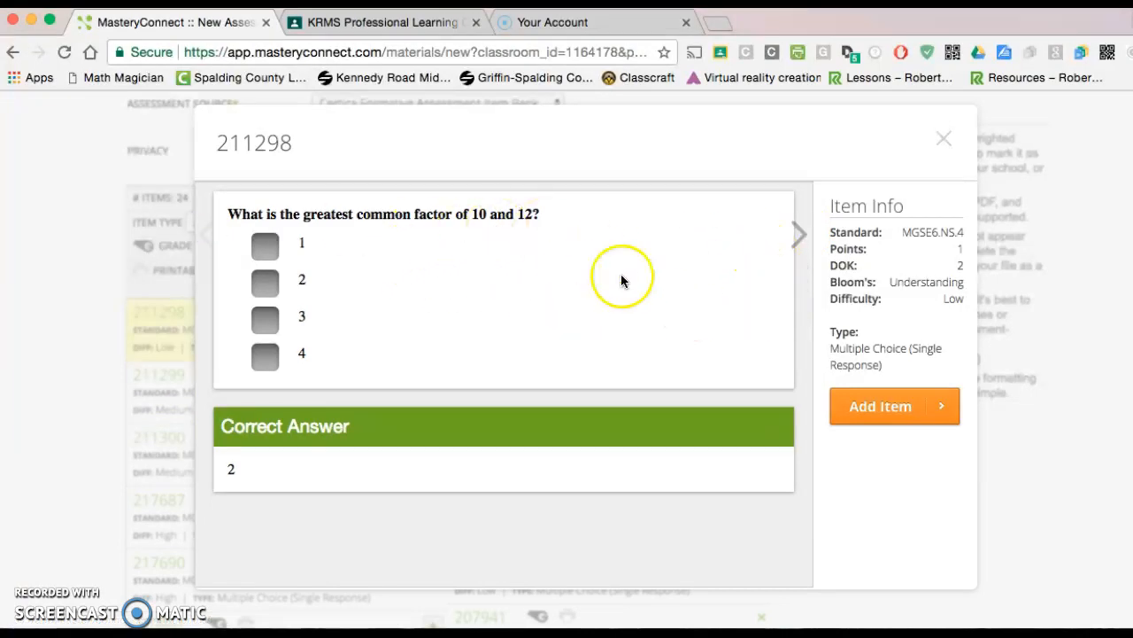
pyautogui.click(890, 406)
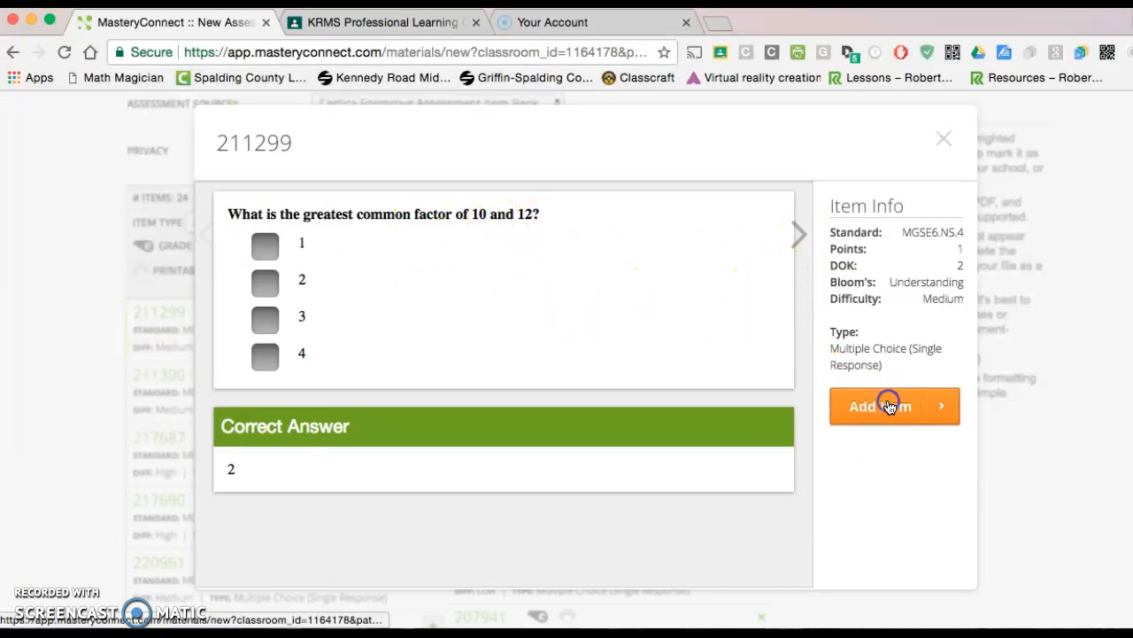
# Browse the MGSE6.NS.4 previews as far as 217690, go back to add the battery packs question 217687, and close the preview
pyautogui.click(797, 235)
pyautogui.click(797, 235)
pyautogui.click(799, 237)
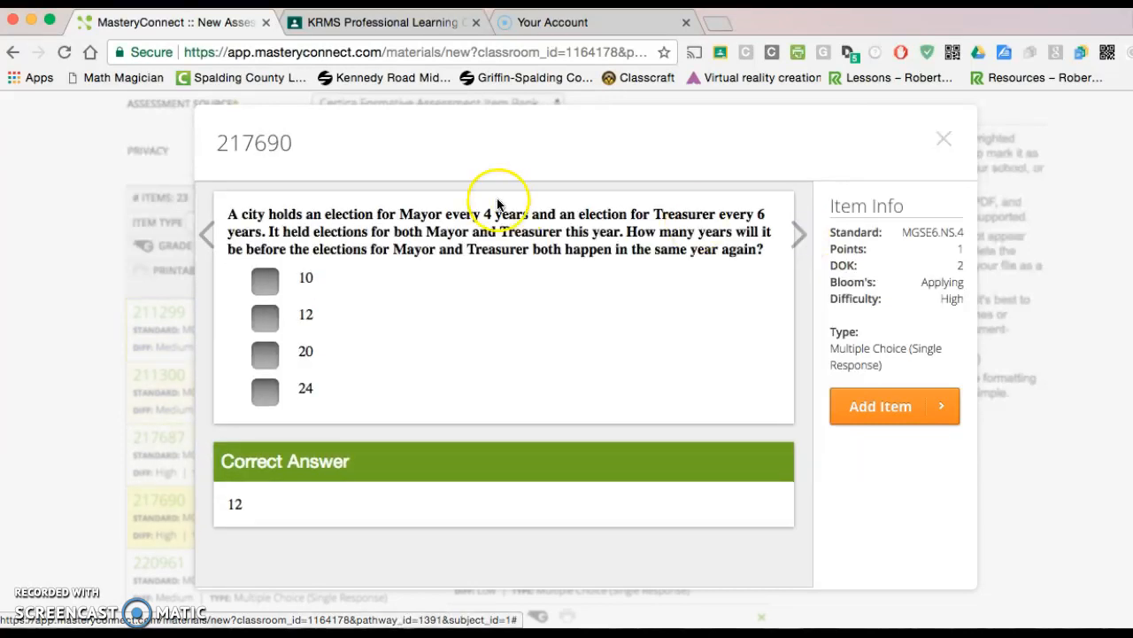
pyautogui.click(207, 233)
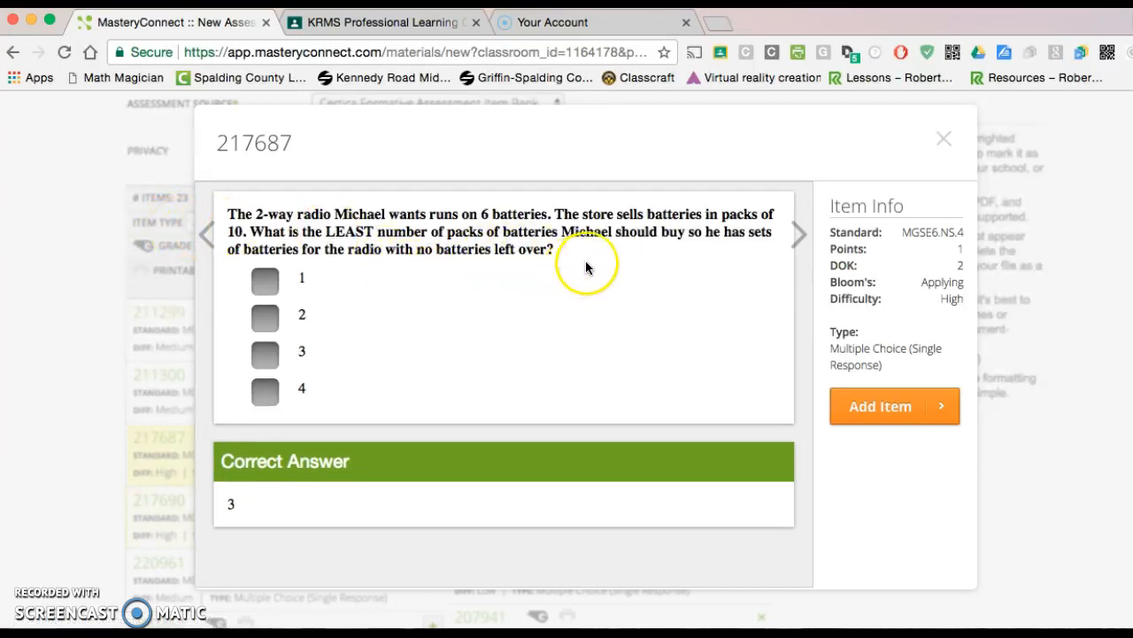
pyautogui.click(879, 408)
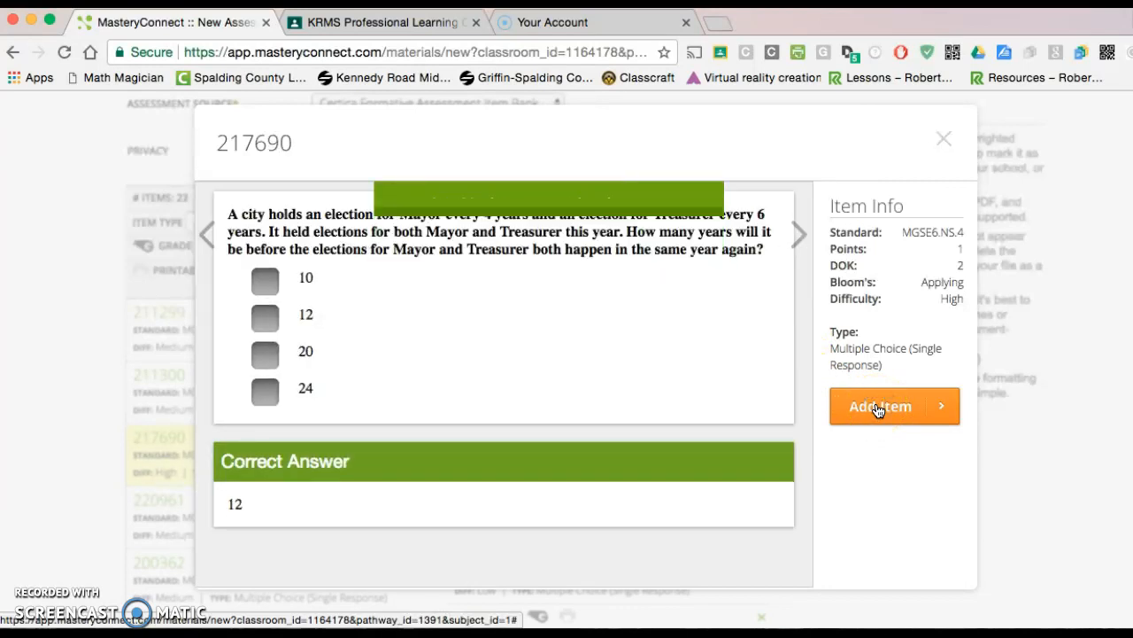
pyautogui.click(946, 143)
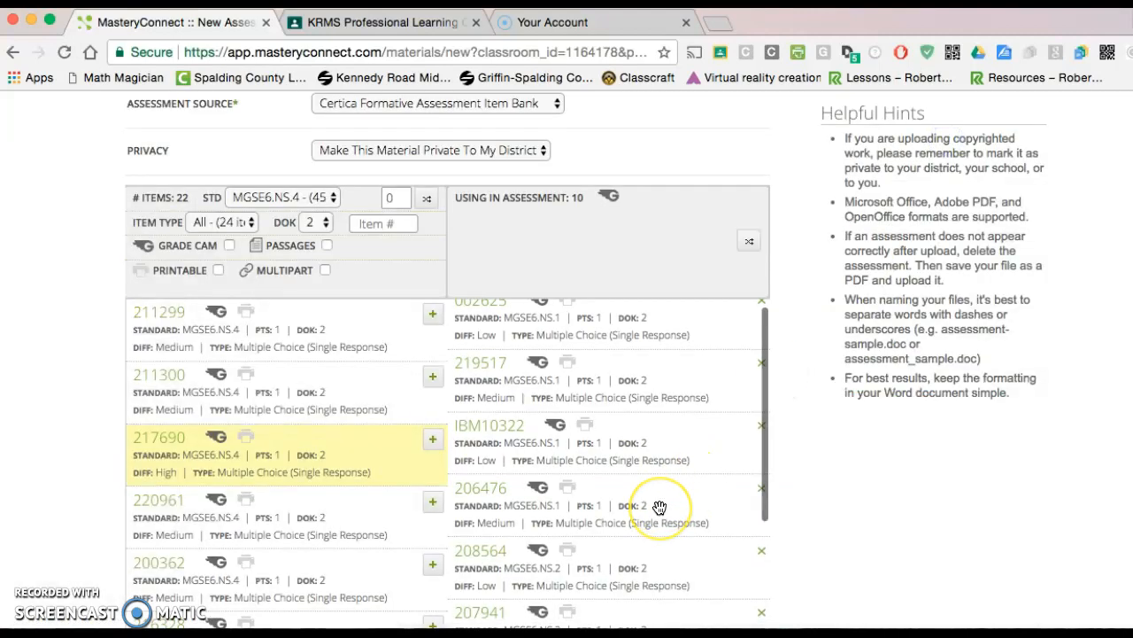
# Set the MGSE6.NS.1 scoring thresholds to 4 for Distinguished, 3 for Proficient and 2 for Developing
pyautogui.scroll(-5, 657, 503)
pyautogui.scroll(-4, 660, 507)
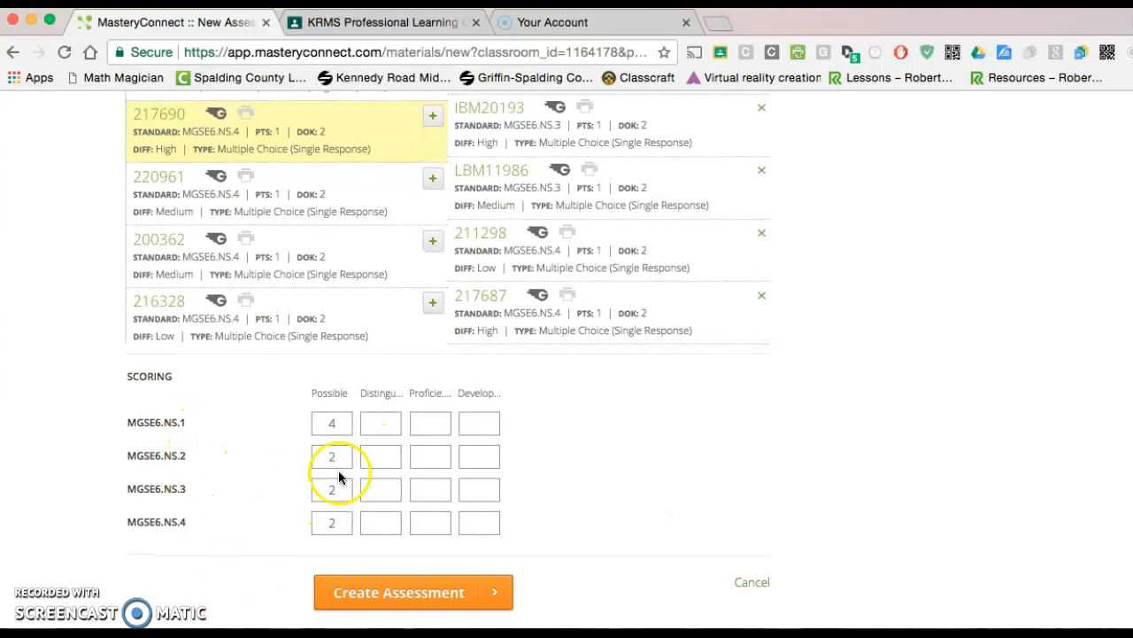
pyautogui.click(384, 423)
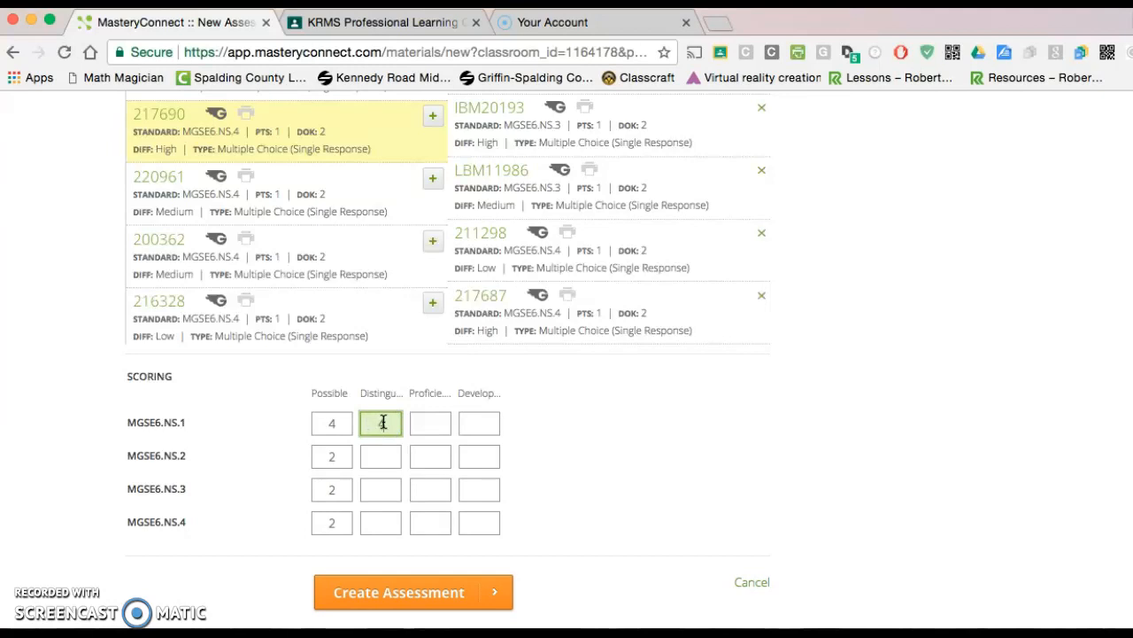
pyautogui.click(437, 425)
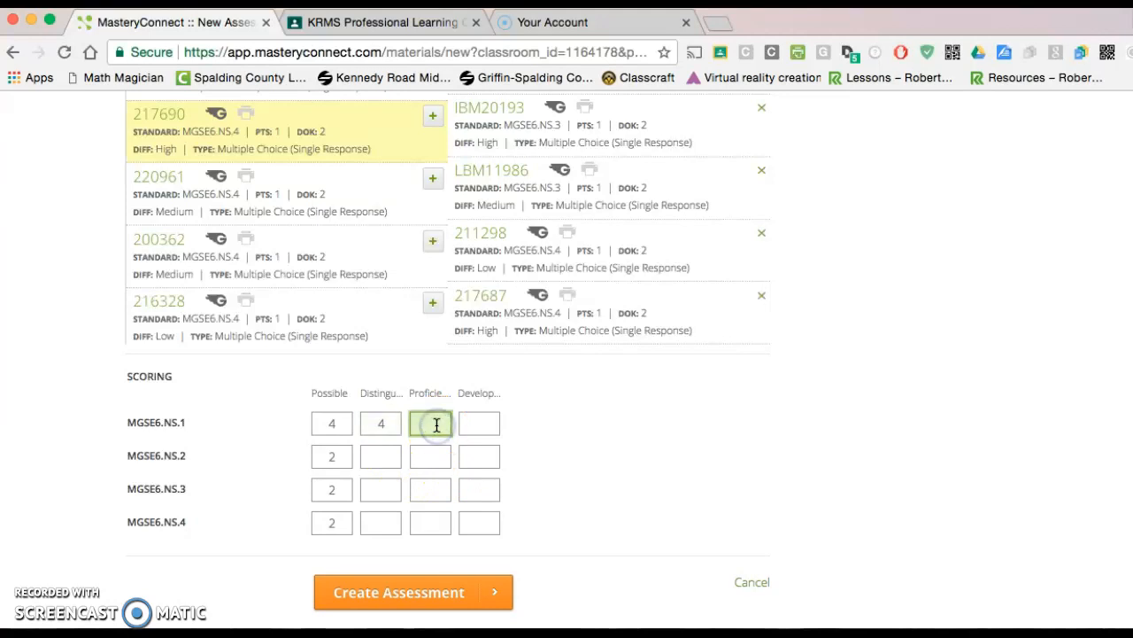
pyautogui.click(494, 422)
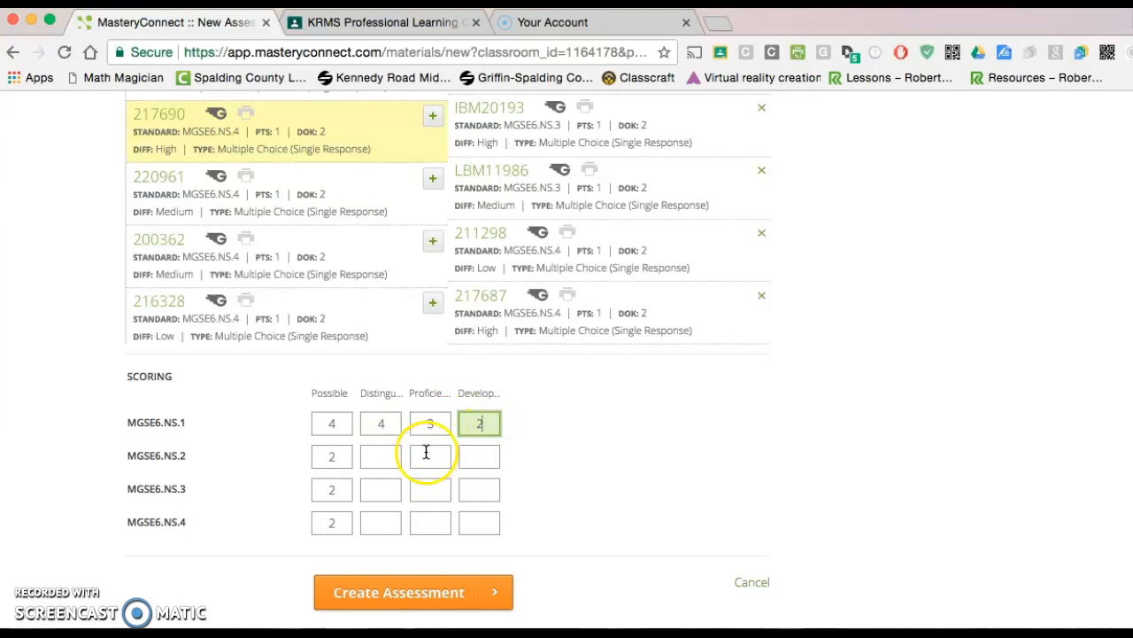
# Set the scoring thresholds of both MGSE6.NS.2 and MGSE6.NS.3 to 2 for Distinguished, 2 for Proficient and 1 for Developing
pyautogui.click(393, 455)
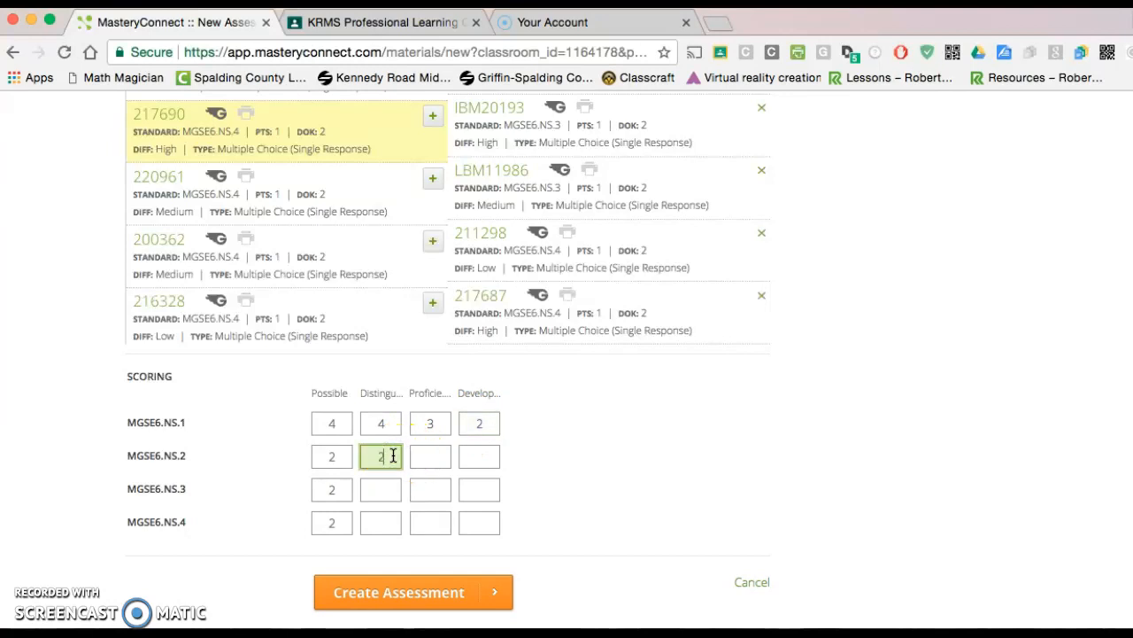
pyautogui.click(434, 456)
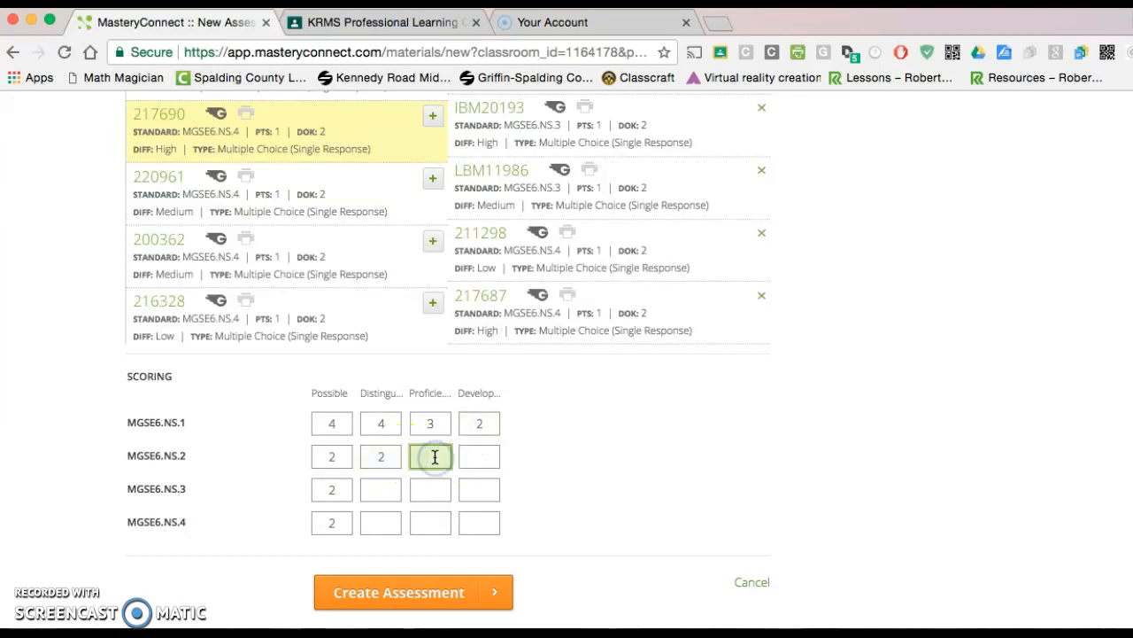
pyautogui.click(479, 459)
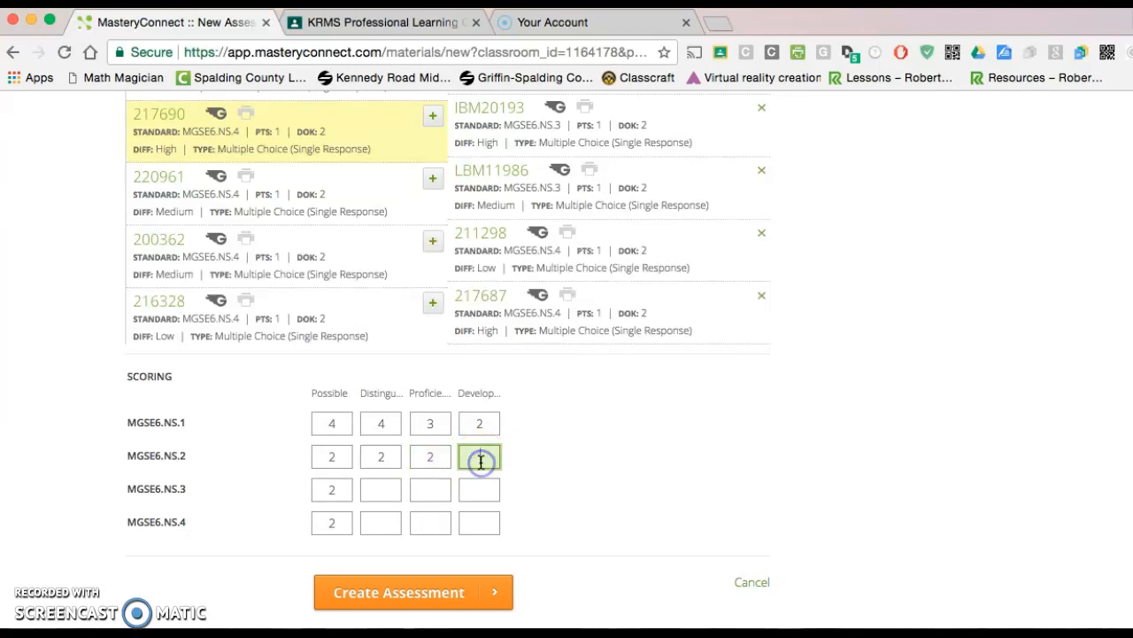
pyautogui.click(388, 488)
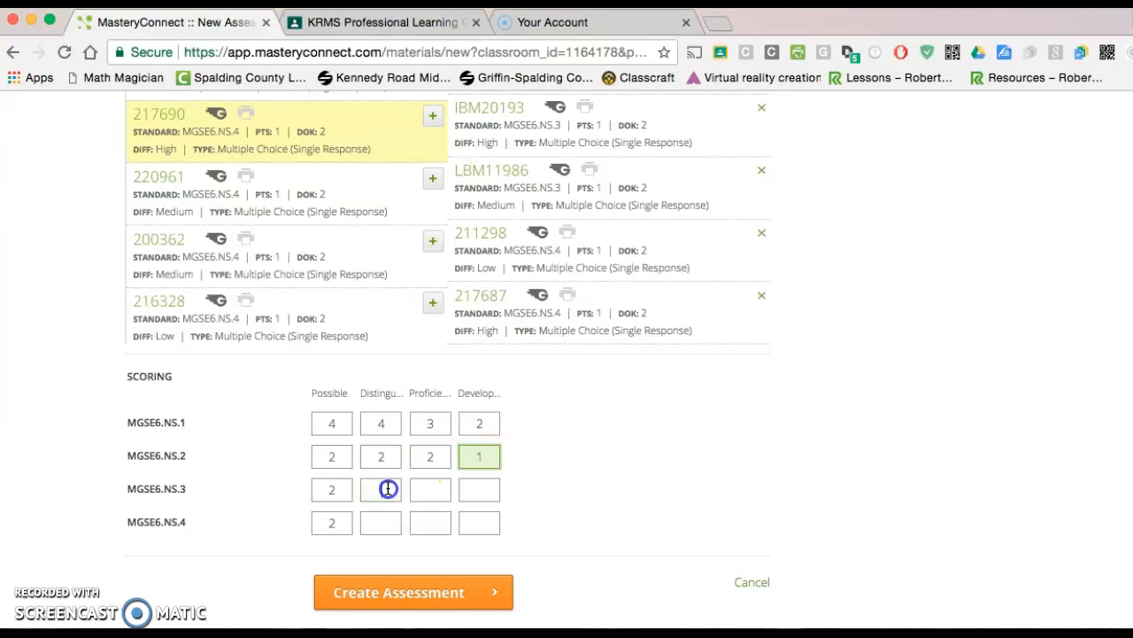
pyautogui.click(422, 489)
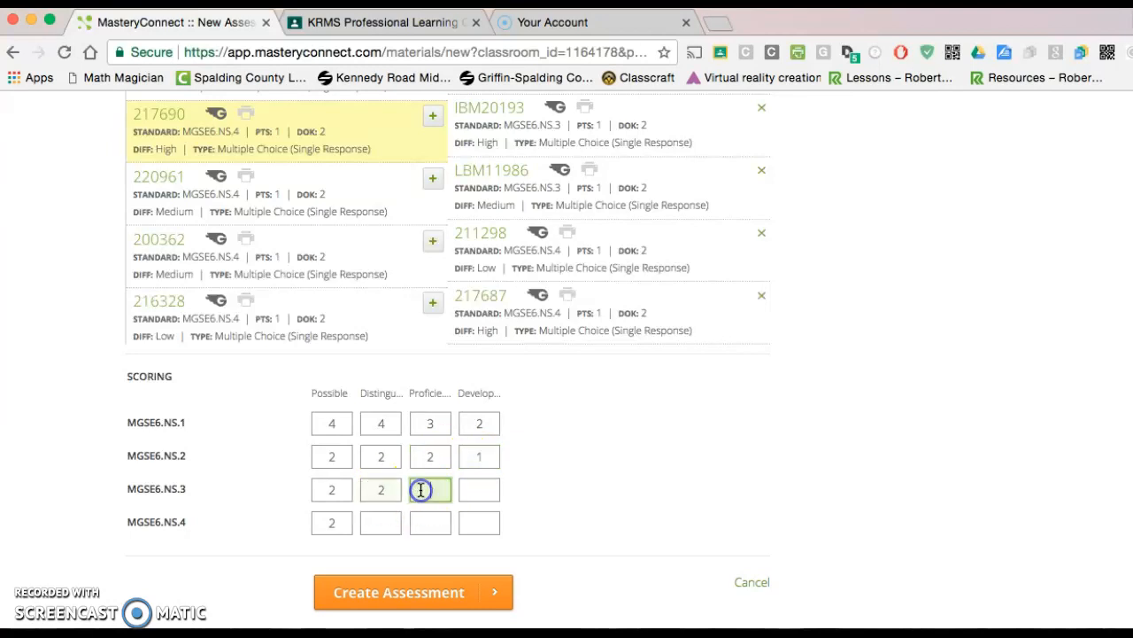
pyautogui.click(479, 493)
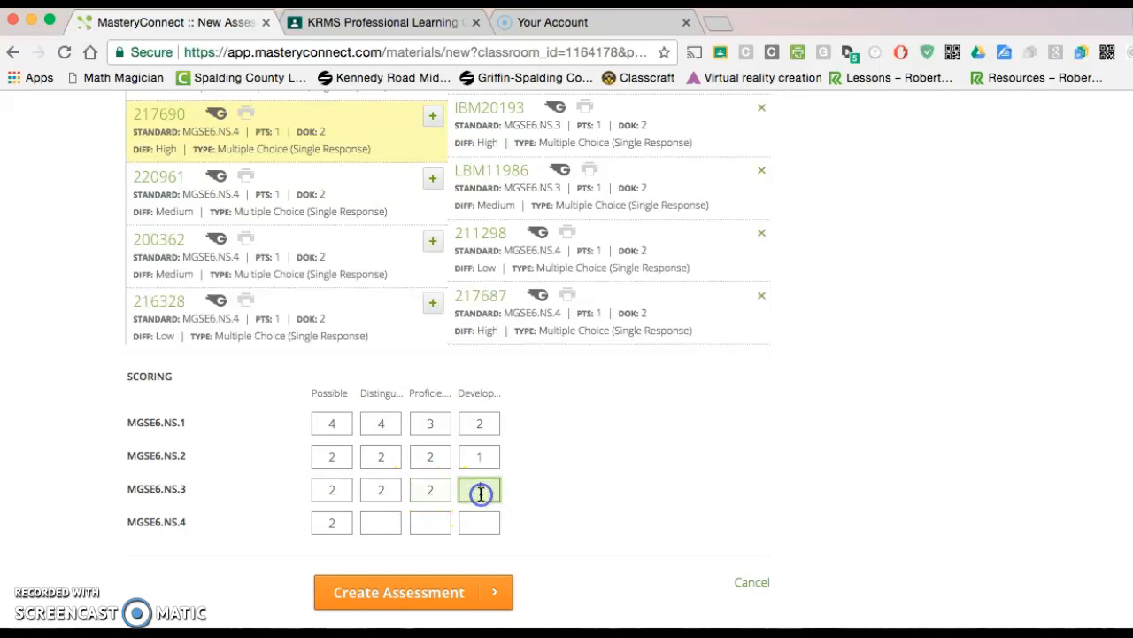
pyautogui.write('1')
# Set the MGSE6.NS.4 thresholds to 2 for Distinguished, 2 for Proficient and 1 for Developing, and create the assessment
pyautogui.click(379, 519)
pyautogui.write('2')
pyautogui.click(432, 523)
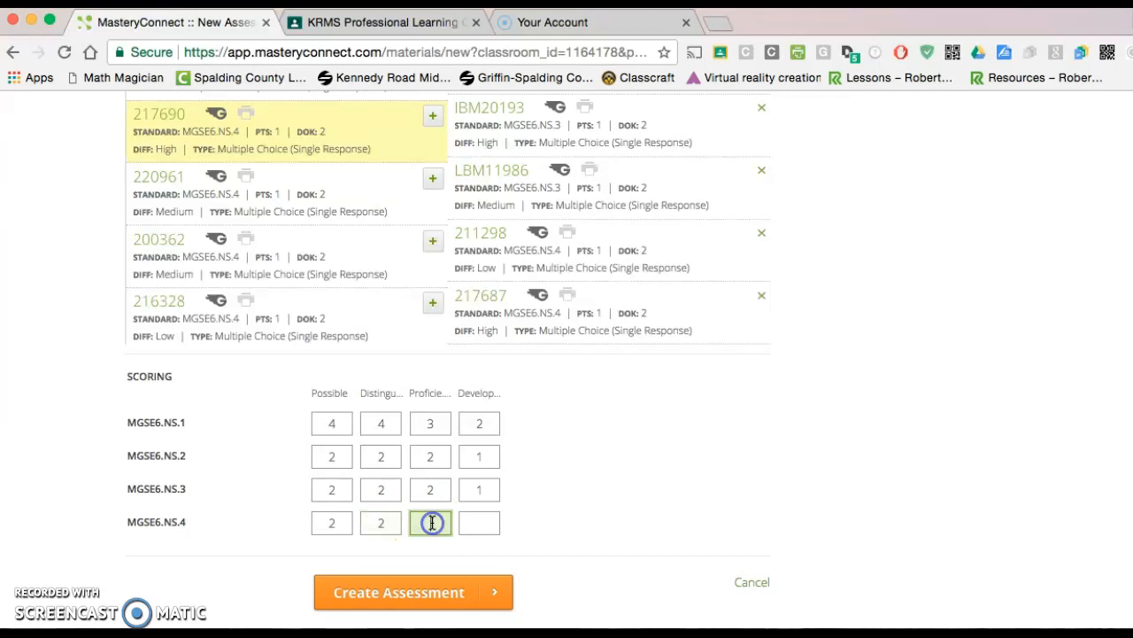
pyautogui.click(493, 522)
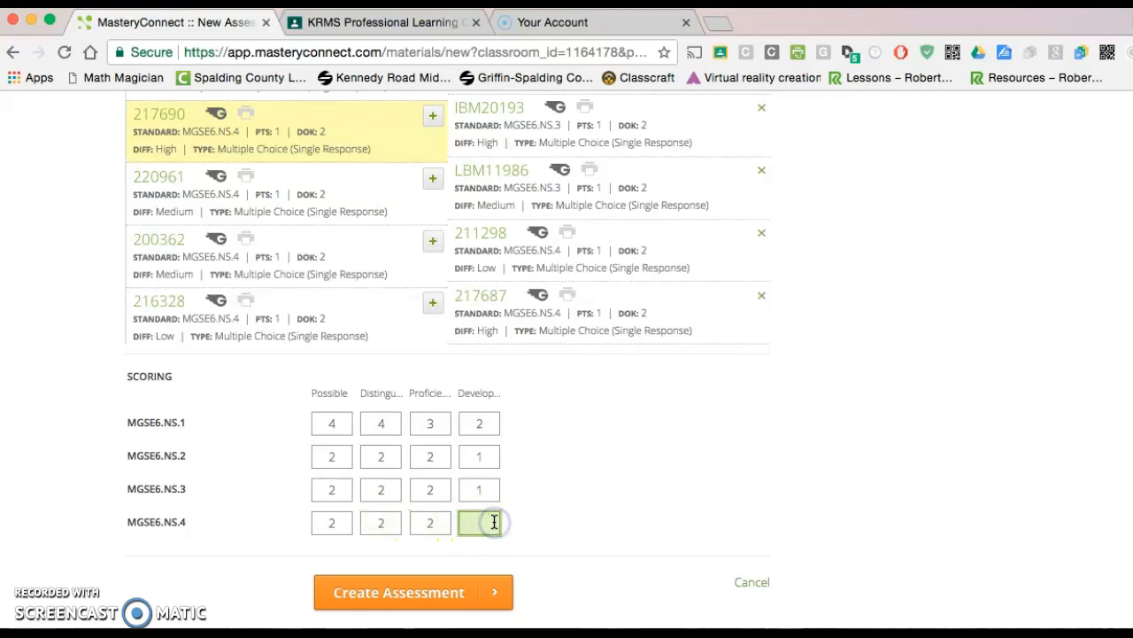
pyautogui.click(436, 598)
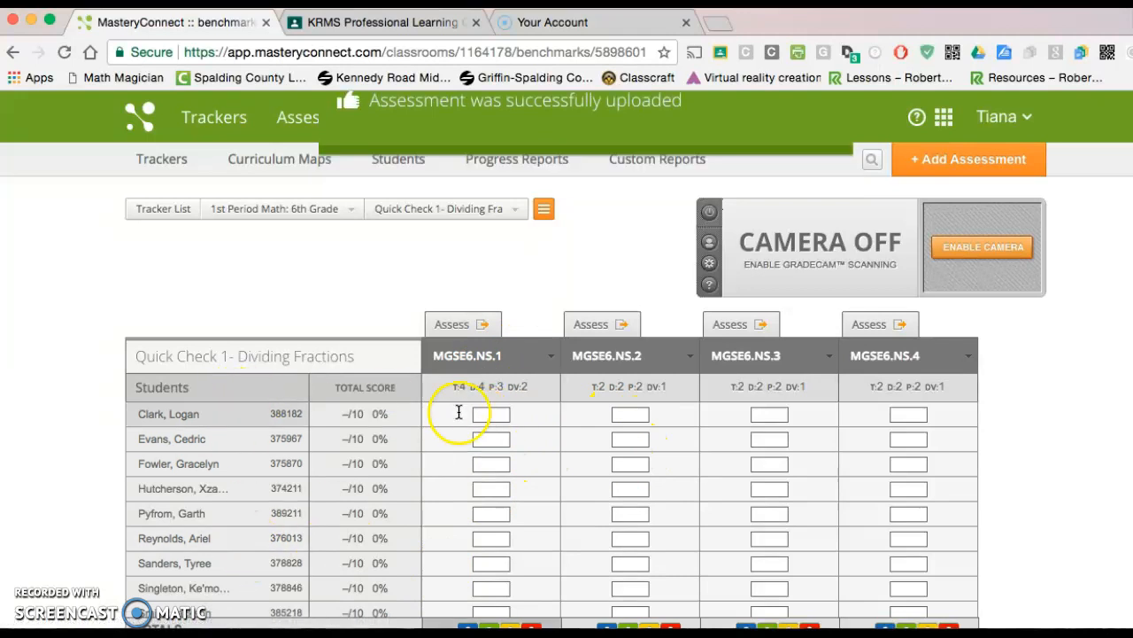
# View the online test ID and student portal options for Quick Check 1- Dividing Fractions, and close the window
pyautogui.click(469, 328)
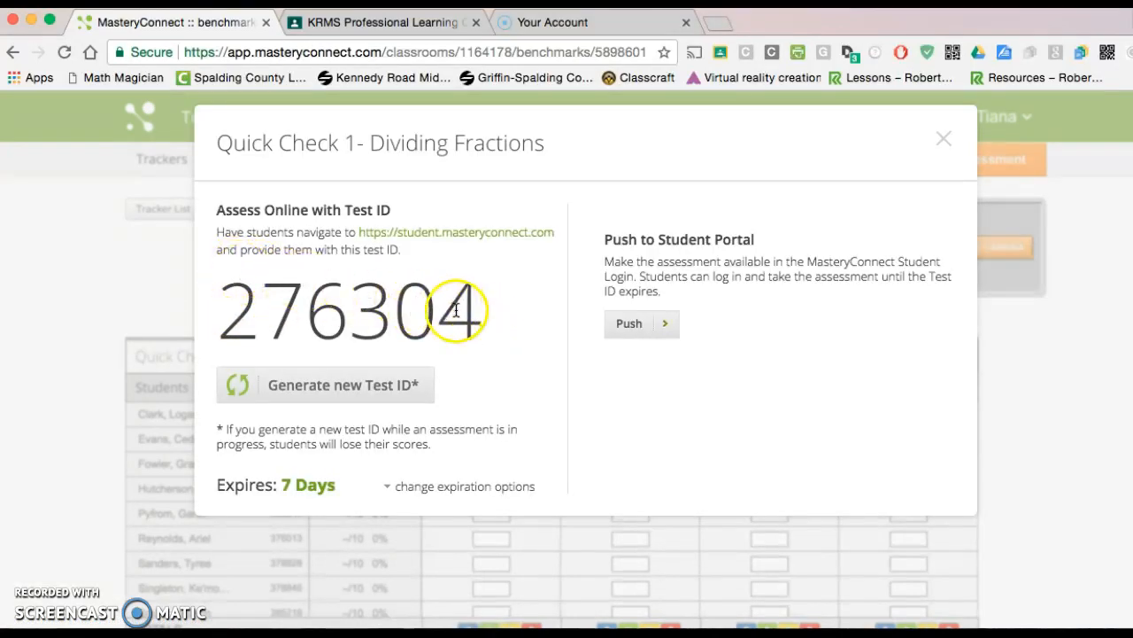
pyautogui.click(945, 142)
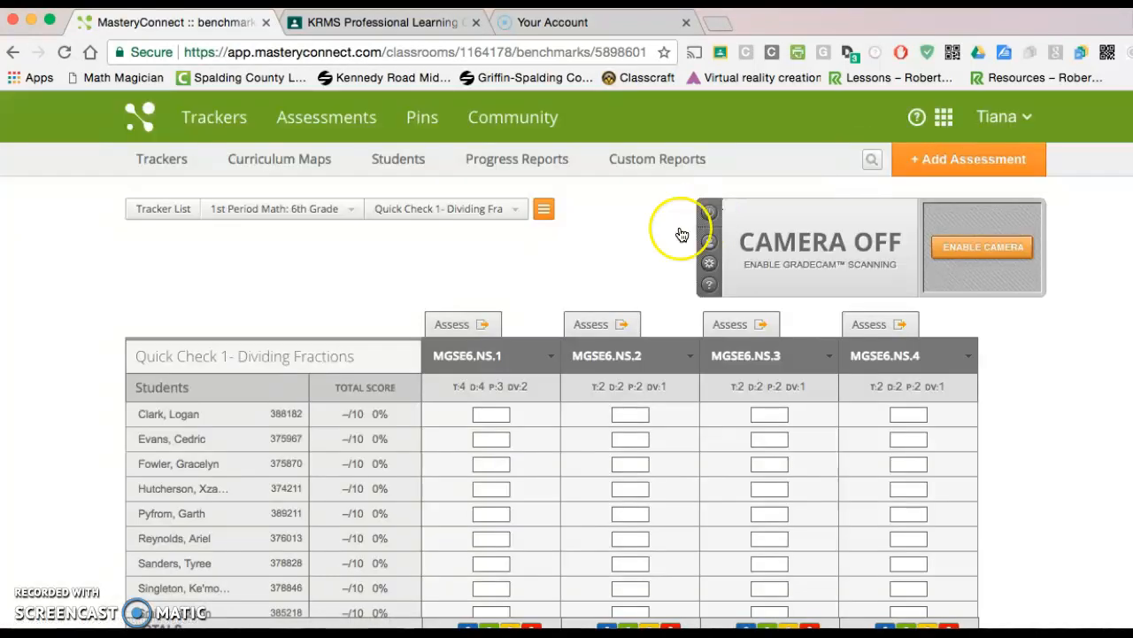